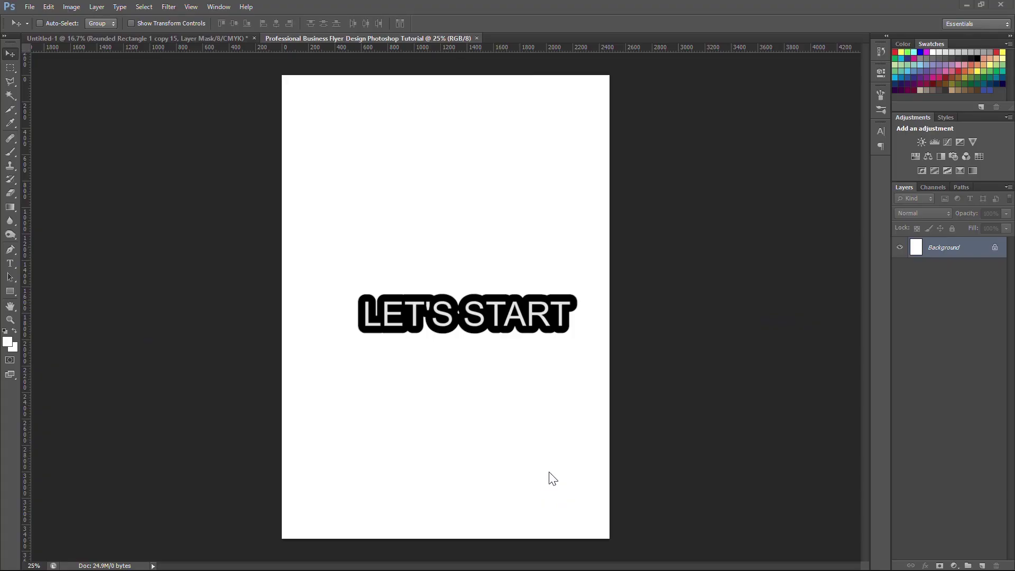
# - Draw an 840 × 840 px rounded square with a 100 px corner radius and fill it light grey
pyautogui.moveTo(12, 291); pyautogui.dragTo(46, 300)
pyautogui.moveTo(373, 186); pyautogui.dragTo(428, 241)
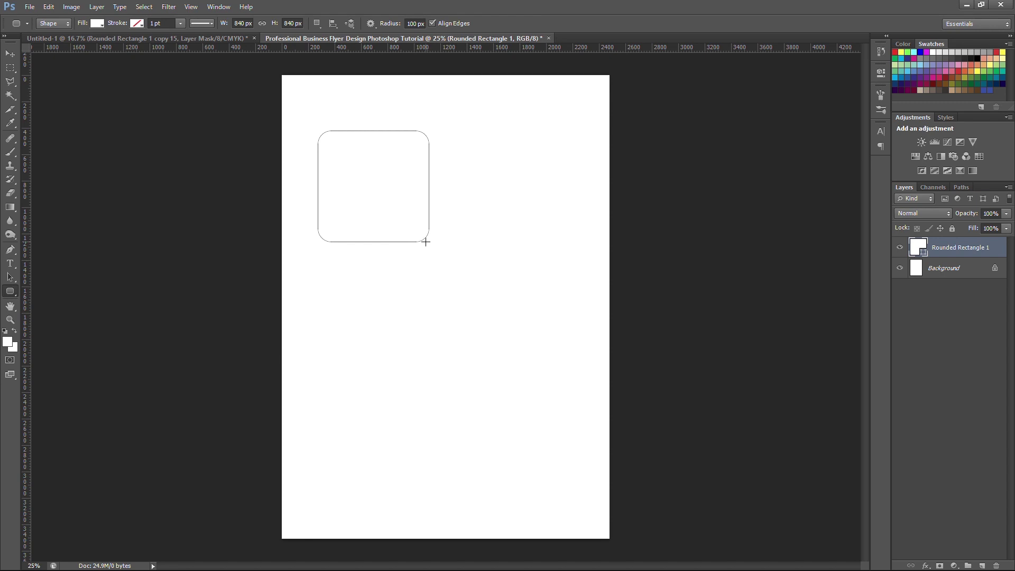
pyautogui.click(98, 24)
pyautogui.click(94, 84)
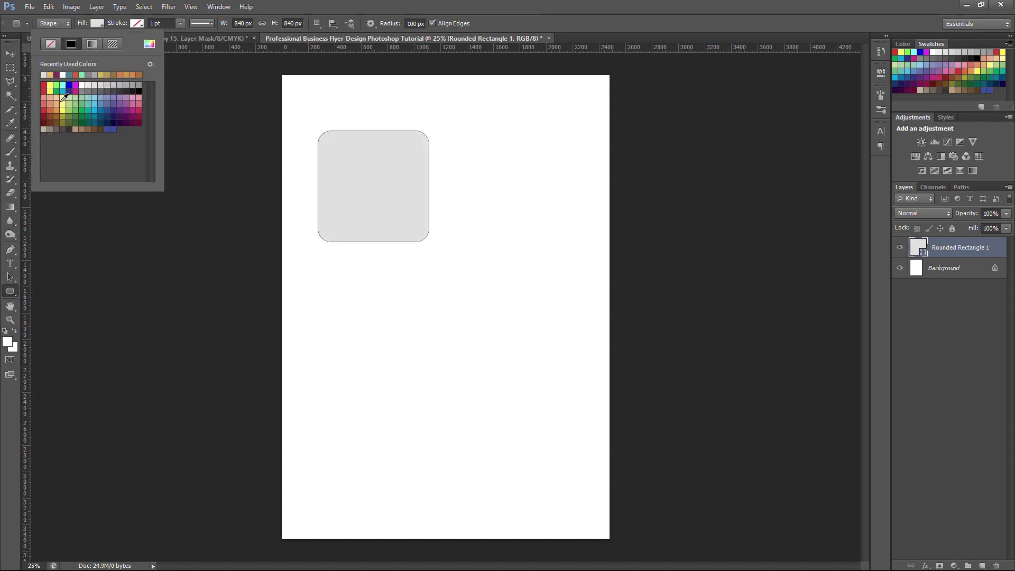
# - Move the grey square down and place a smaller copy directly above it, aligned to its right edge
pyautogui.click(9, 54)
pyautogui.moveTo(397, 169); pyautogui.dragTo(394, 112)
pyautogui.moveTo(384, 218); pyautogui.dragTo(389, 361)
pyautogui.keyDown('ctrl'); pyautogui.click(346, 153); pyautogui.keyUp('ctrl')
pyautogui.moveTo(346, 154); pyautogui.dragTo(365, 222)
pyautogui.hotkey('ctrl', 't')
pyautogui.moveTo(323, 158); pyautogui.dragTo(345, 209)
pyautogui.press('Return')
# - Rotate both squares into diamonds and arrange them side by side in the upper right part of the page
pyautogui.keyDown('shift'); pyautogui.click(958, 268); pyautogui.keyUp('shift')
pyautogui.hotkey('ctrl', 't')
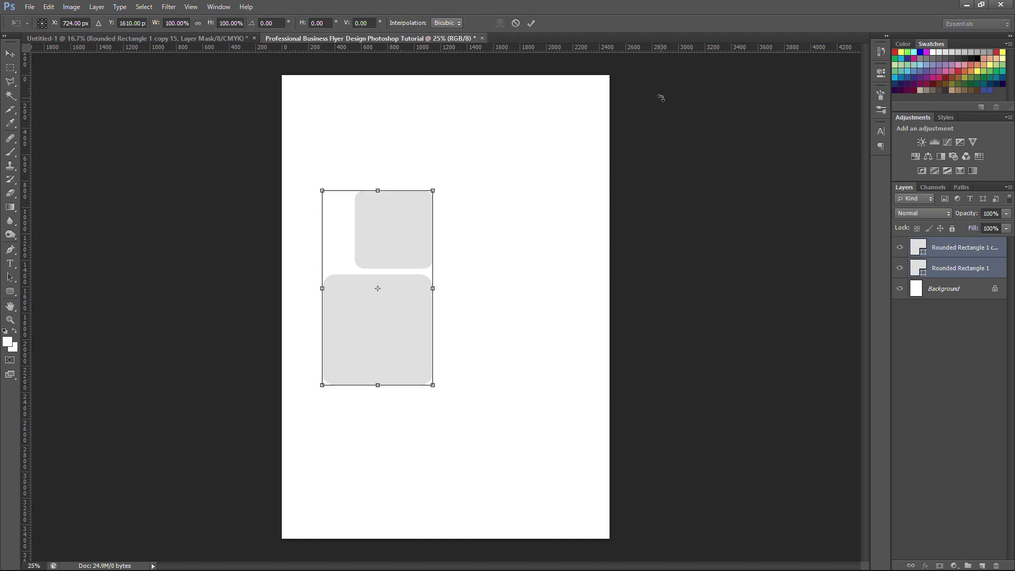
pyautogui.moveTo(446, 185); pyautogui.dragTo(508, 281)
pyautogui.moveTo(429, 256); pyautogui.dragTo(552, 163)
pyautogui.press('Return')
pyautogui.hotkey('ctrl', 't')
pyautogui.moveTo(598, 90); pyautogui.dragTo(642, 90)
pyautogui.press('Return')
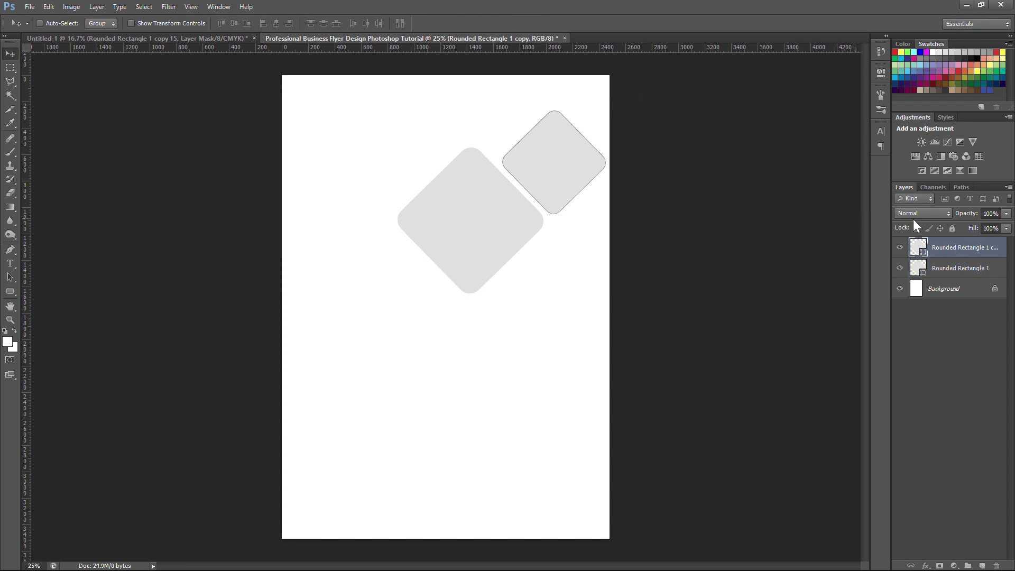
# - Duplicate the large diamond so it runs off the page's right edge, and duplicate the small diamond below the gap
pyautogui.click(960, 268)
pyautogui.moveTo(480, 226); pyautogui.dragTo(630, 252)
pyautogui.click(977, 255)
pyautogui.moveTo(562, 177); pyautogui.dragTo(533, 314)
# - Scale down the lower small diamond and fit it between the two large diamonds
pyautogui.hotkey('ctrl', 't')
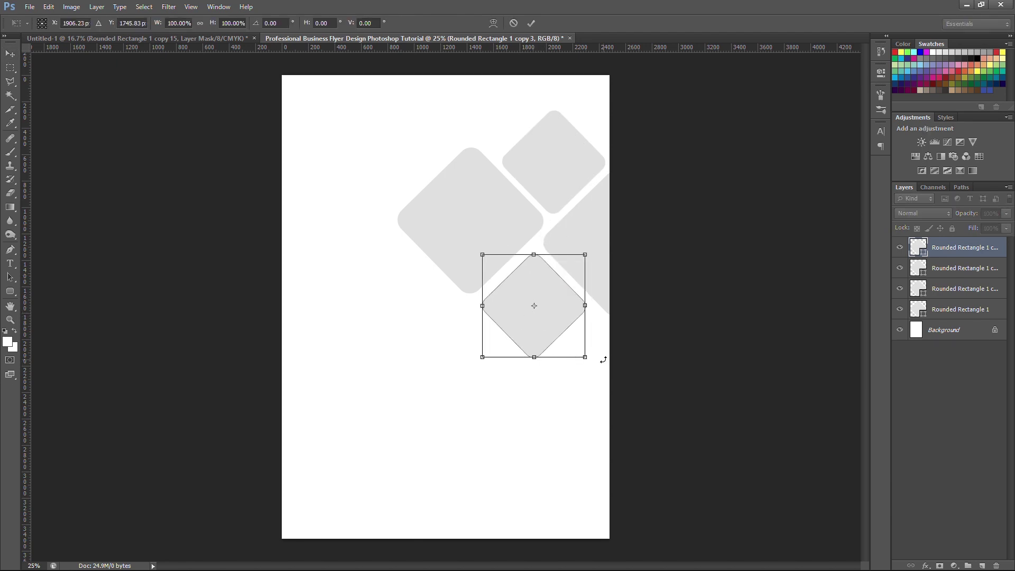
pyautogui.moveTo(485, 359); pyautogui.dragTo(516, 323)
pyautogui.moveTo(569, 286); pyautogui.dragTo(553, 285)
pyautogui.press('Return')
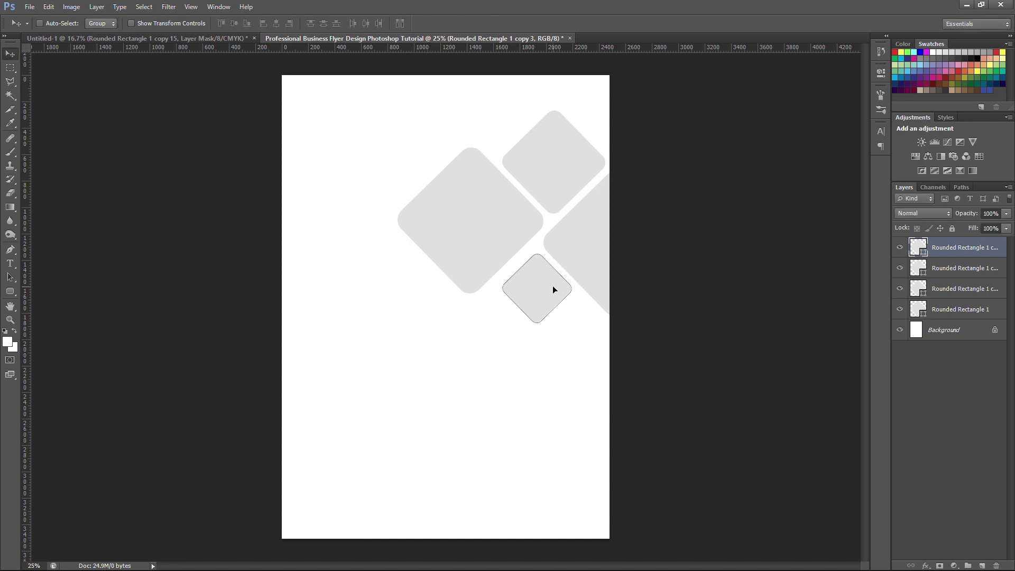
pyautogui.hotkey('ctrl', 't')
pyautogui.moveTo(504, 322); pyautogui.dragTo(550, 331)
pyautogui.press('Return')
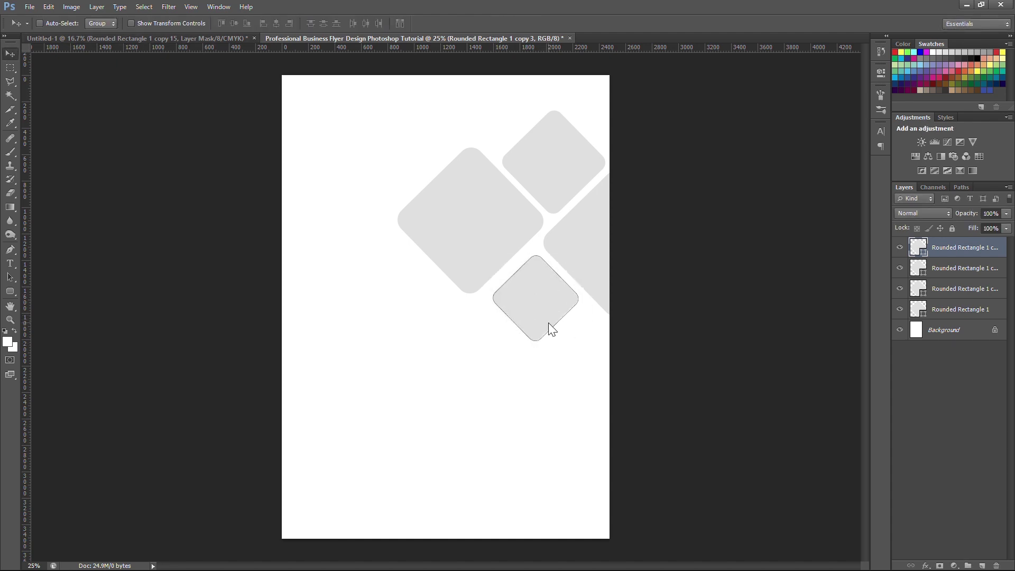
# - Nudge the two most recent diamond copies to even out the gaps, and shift all four diamonds slightly left
pyautogui.keyDown('shift'); pyautogui.click(948, 270); pyautogui.keyUp('shift')
pyautogui.moveTo(583, 253); pyautogui.dragTo(587, 243)
pyautogui.keyDown('shift'); pyautogui.click(956, 289); pyautogui.keyUp('shift')
pyautogui.keyDown('shift'); pyautogui.click(956, 309); pyautogui.keyUp('shift')
pyautogui.moveTo(526, 205)
pyautogui.mouseDown()
pyautogui.moveTo(480, 206)
pyautogui.moveTo(510, 206)
pyautogui.mouseUp()
# - Scale the four diamonds together to about 138%, then about 104%, spanning the page from its left edge past its right edge
pyautogui.hotkey('ctrl', 't')
pyautogui.moveTo(376, 108); pyautogui.dragTo(332, 77)
pyautogui.moveTo(442, 192); pyautogui.dragTo(413, 214)
pyautogui.moveTo(306, 384); pyautogui.dragTo(282, 401)
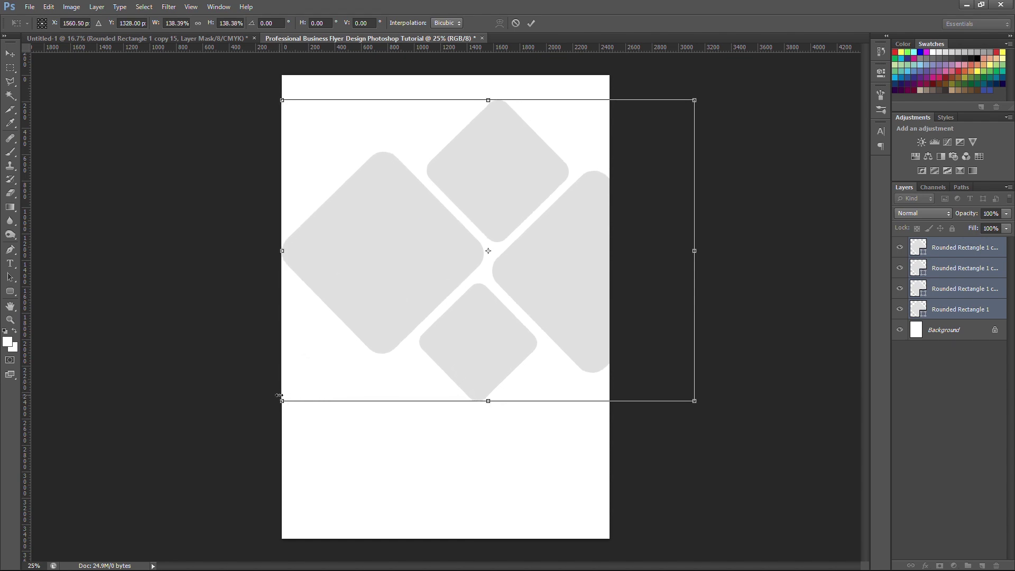
pyautogui.moveTo(542, 245); pyautogui.dragTo(535, 231)
pyautogui.press('Return')
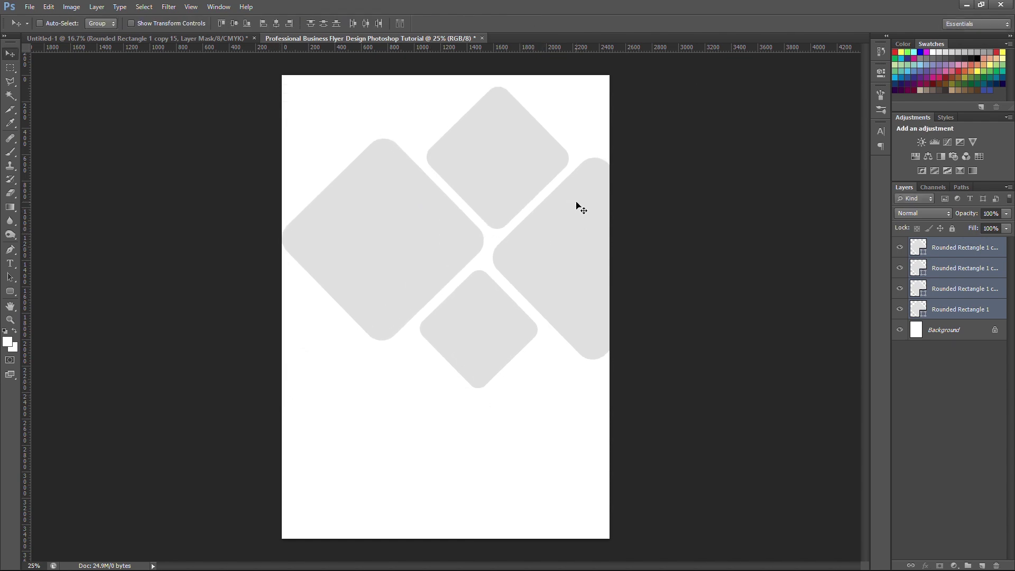
pyautogui.hotkey('ctrl', 't')
pyautogui.moveTo(691, 388); pyautogui.dragTo(715, 401)
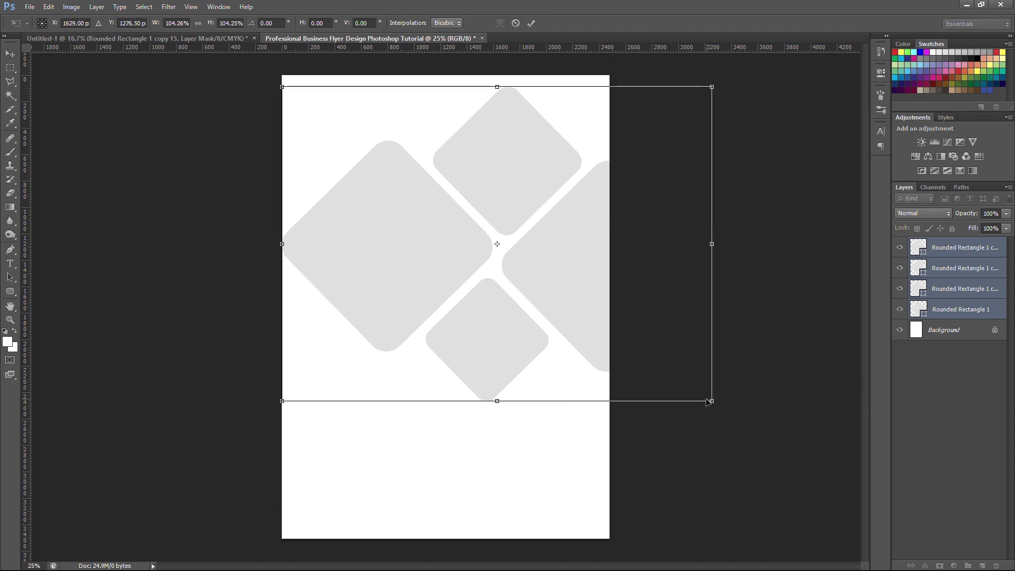
pyautogui.press('Return')
# - Duplicate the lower diamond, shrink the copy and place it near the page's upper right corner
pyautogui.click(962, 248)
pyautogui.hotkey('ctrl', 'j')
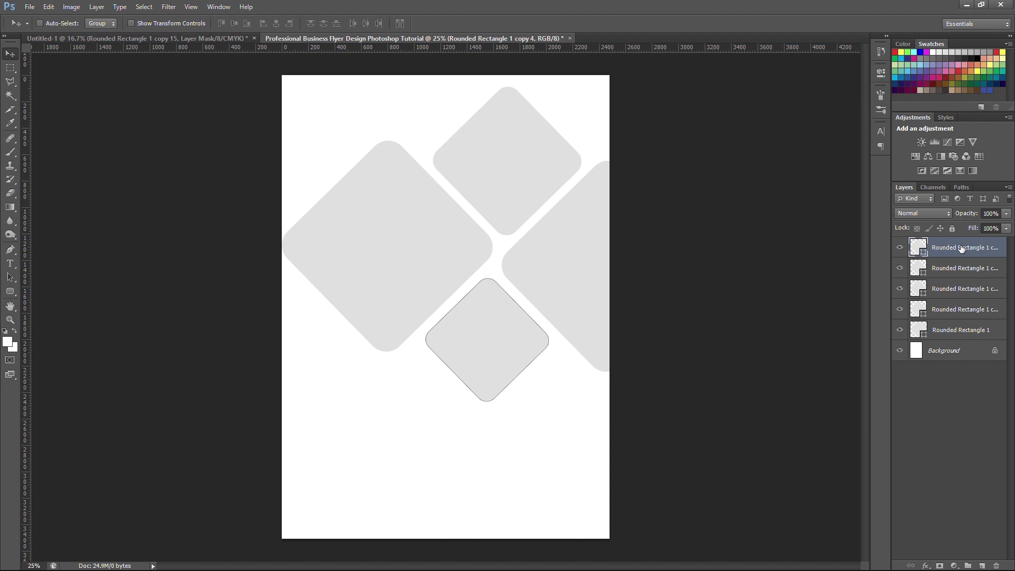
pyautogui.moveTo(505, 349); pyautogui.dragTo(543, 282)
pyautogui.hotkey('ctrl', 't')
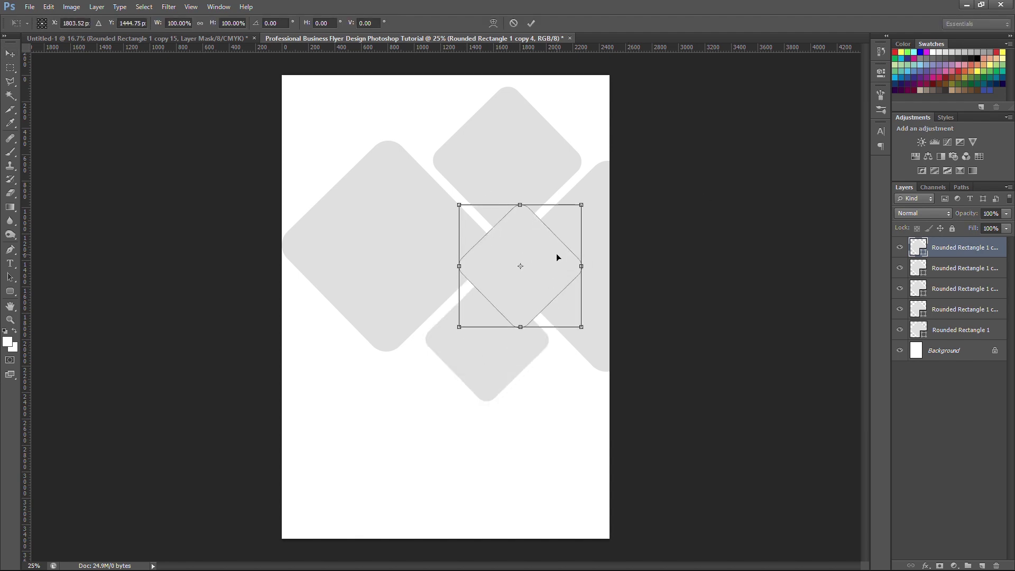
pyautogui.moveTo(589, 205); pyautogui.dragTo(564, 114)
pyautogui.press('Return')
# - Add two progressively smaller copies of the little diamond as a cluster in the page's upper right corner
pyautogui.hotkey('ctrl', 't')
pyautogui.press('Return')
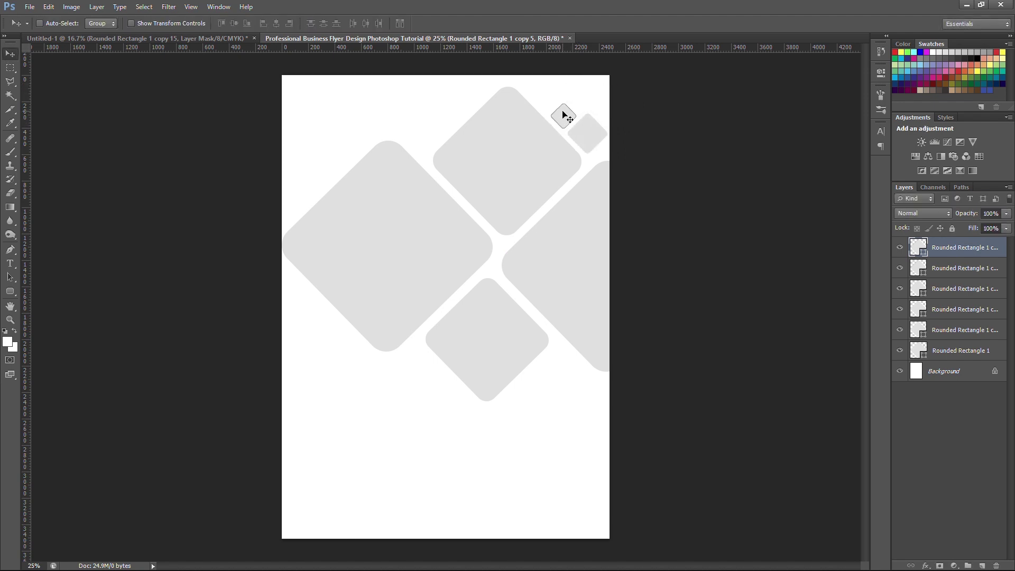
pyautogui.hotkey('ctrl', 'j')
pyautogui.moveTo(570, 111); pyautogui.dragTo(587, 92)
pyautogui.hotkey('ctrl', 't')
pyautogui.press('Return')
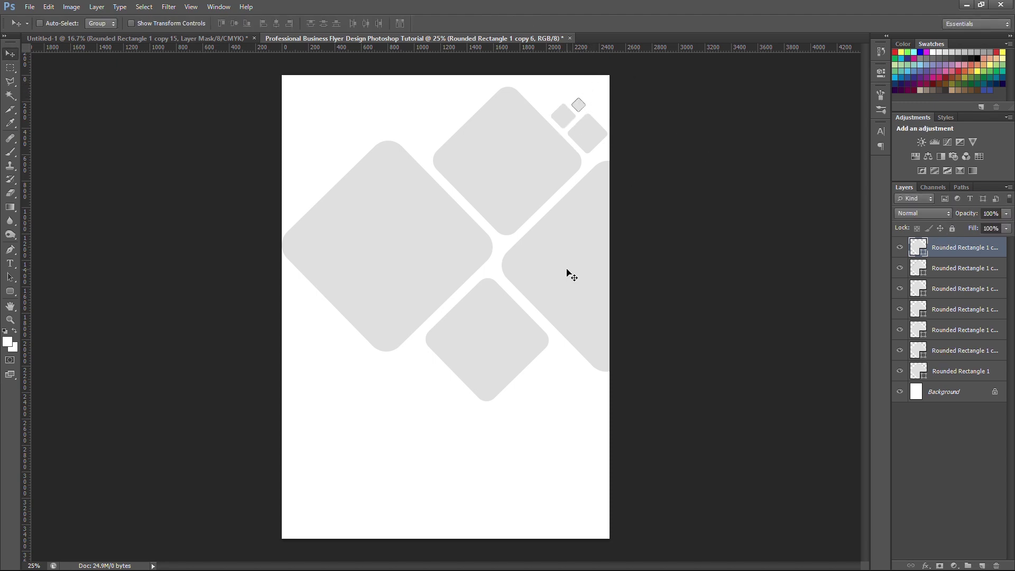
# - Merge the four large diamond layers into a single shape layer
pyautogui.click(947, 371)
pyautogui.click(934, 351)
pyautogui.click(944, 368)
pyautogui.keyDown('shift'); pyautogui.click(944, 294); pyautogui.keyUp('shift')
pyautogui.click(943, 315)
pyautogui.keyDown('shift'); pyautogui.click(957, 376); pyautogui.keyUp('shift')
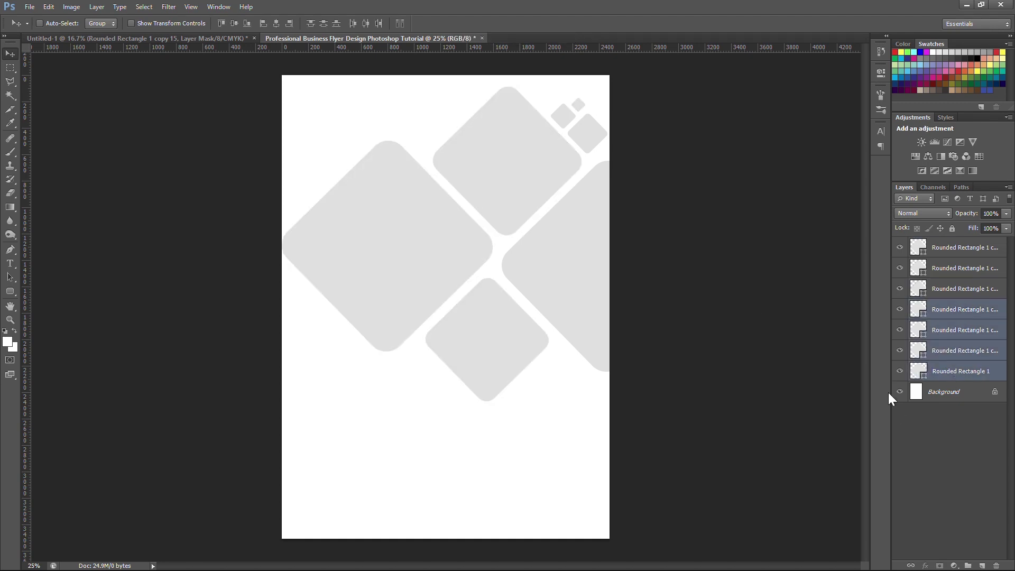
pyautogui.hotkey('ctrl', 'g')
pyautogui.doubleClick(947, 305)
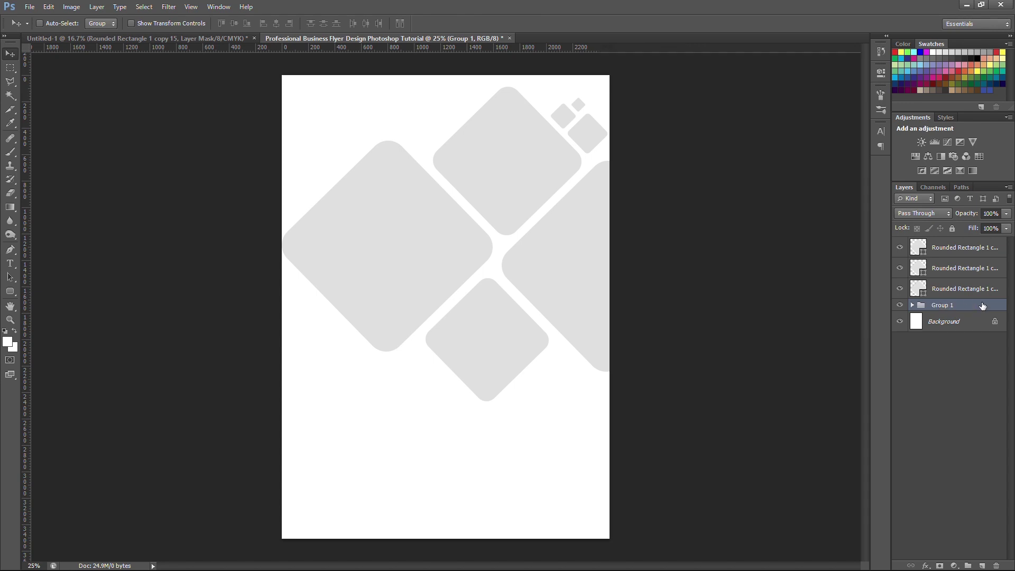
pyautogui.hotkey('ctrl', 'shift', 'g')
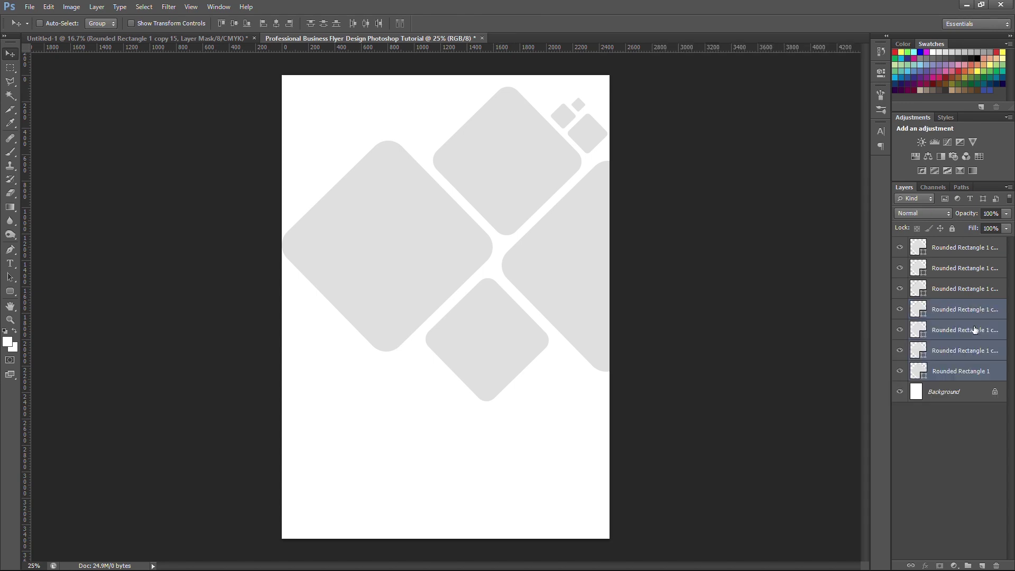
pyautogui.hotkey('ctrl', 'e')
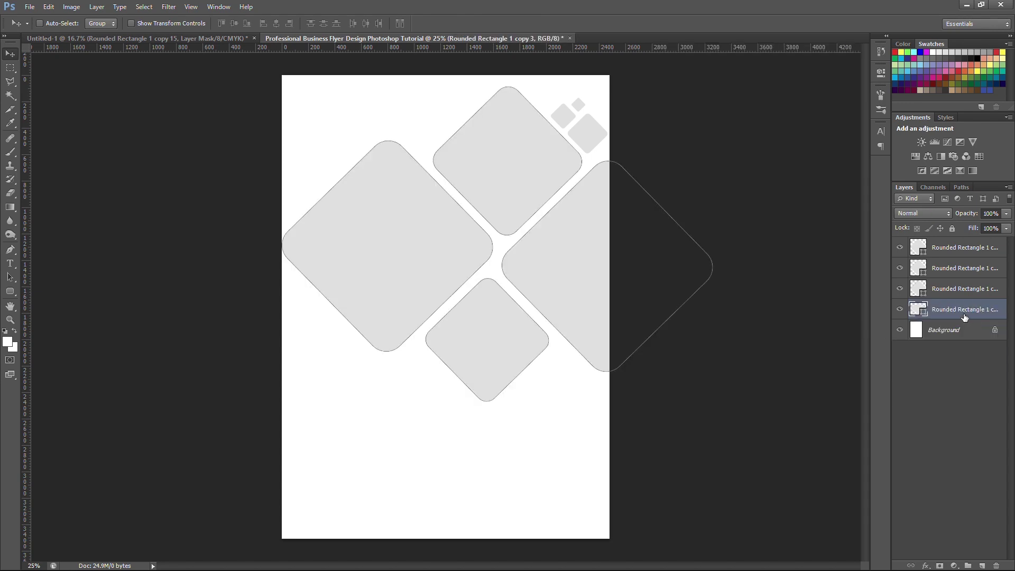
# - Place the conference-room photo enlarged over the merged diamonds, clip it to their layer and shift it slightly left
pyautogui.hotkey('ctrl', '-')
pyautogui.click(35, 5)
pyautogui.click(96, 266)
pyautogui.click(462, 159)
pyautogui.click(746, 526)
pyautogui.moveTo(555, 233); pyautogui.dragTo(611, 163)
pyautogui.press('Return')
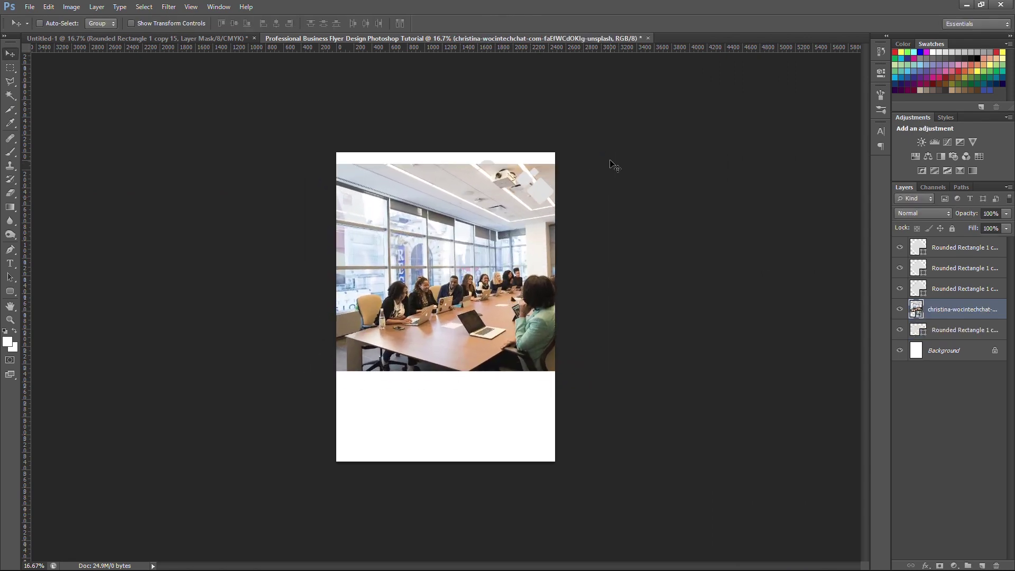
pyautogui.keyDown('alt'); pyautogui.click(916, 318); pyautogui.keyUp('alt')
pyautogui.moveTo(521, 294); pyautogui.dragTo(501, 294)
# - Place the preview logo image into the flyer and scale it down
pyautogui.click(29, 6)
pyautogui.click(84, 265)
pyautogui.click(708, 153)
pyautogui.click(739, 529)
pyautogui.moveTo(555, 197); pyautogui.dragTo(534, 220)
pyautogui.press('Return')
# - Delete the logo's background and scale the logo to about 79% in the page's upper left corner
pyautogui.press('w')
pyautogui.click(478, 204)
pyautogui.press('Delete')
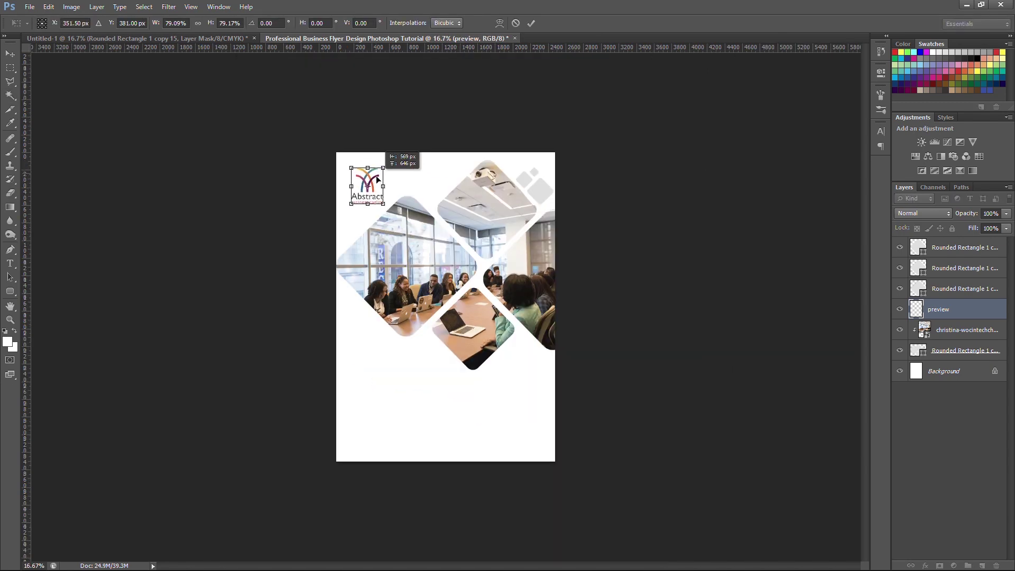
pyautogui.press('Return')
# - Reposition the logo in the page's upper left corner and fine-tune its size proportionally
pyautogui.scroll(3, 375, 175)
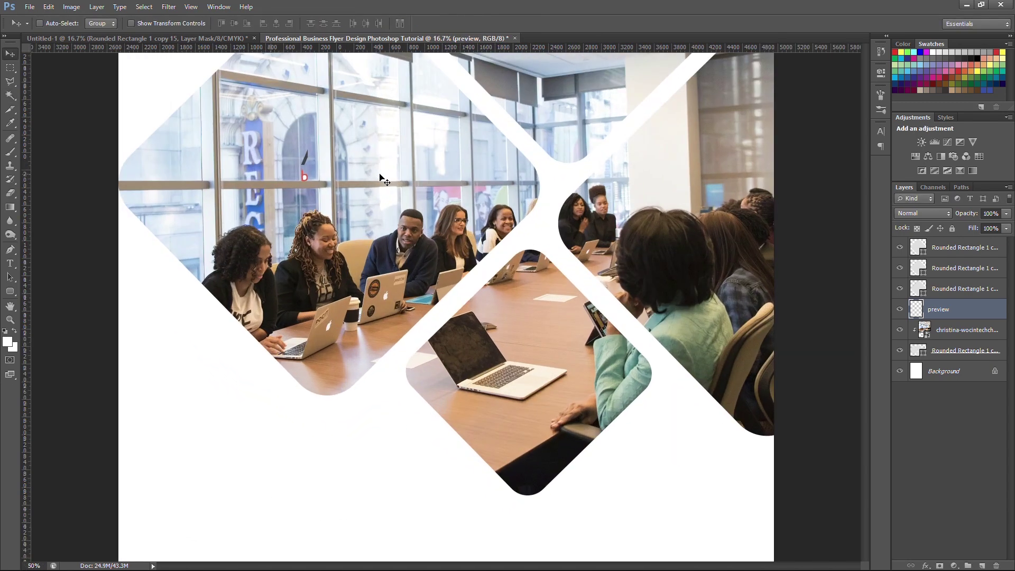
pyautogui.press('m')
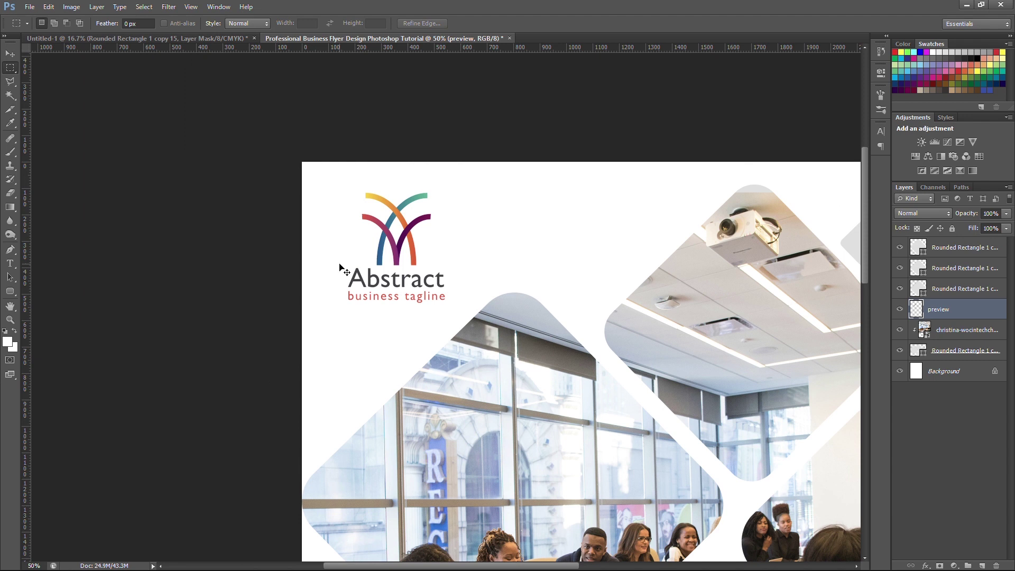
pyautogui.moveTo(341, 269); pyautogui.dragTo(490, 464)
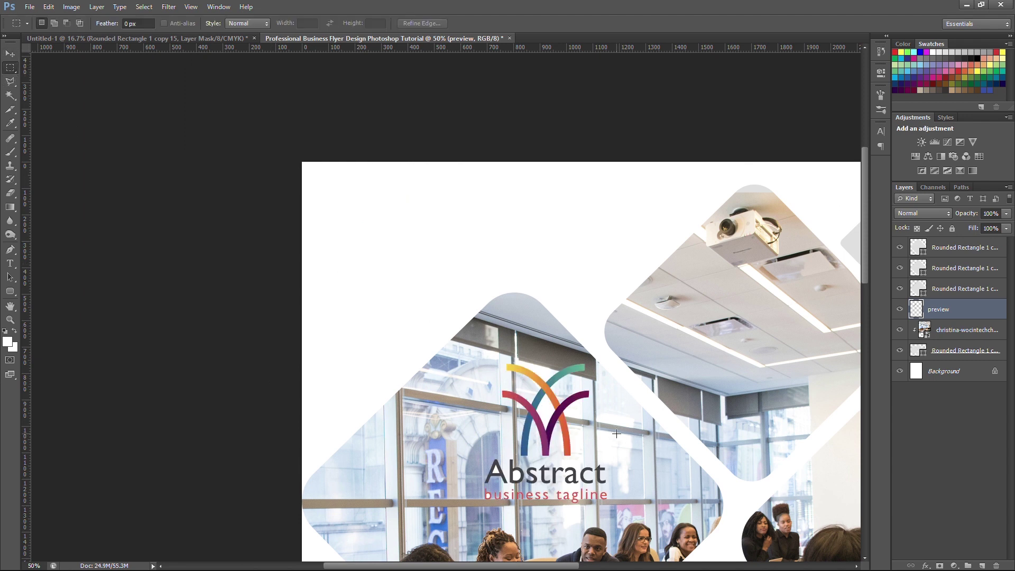
pyautogui.moveTo(545, 423); pyautogui.dragTo(388, 251)
pyautogui.hotkey('ctrl', 't')
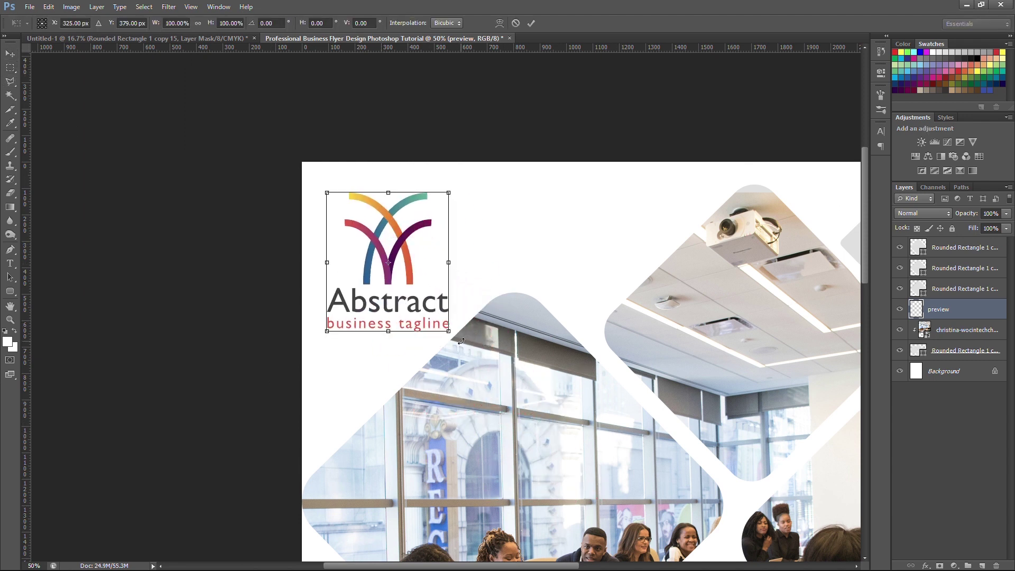
pyautogui.moveTo(449, 331); pyautogui.dragTo(430, 311)
pyautogui.press('Return')
# - Make a rectangular selection around the logo's text and rename the logo layer to "logo"
pyautogui.click(10, 67)
pyautogui.moveTo(323, 271); pyautogui.dragTo(443, 315)
pyautogui.hotkey('ctrl', 'shift', 'alt', 'n')
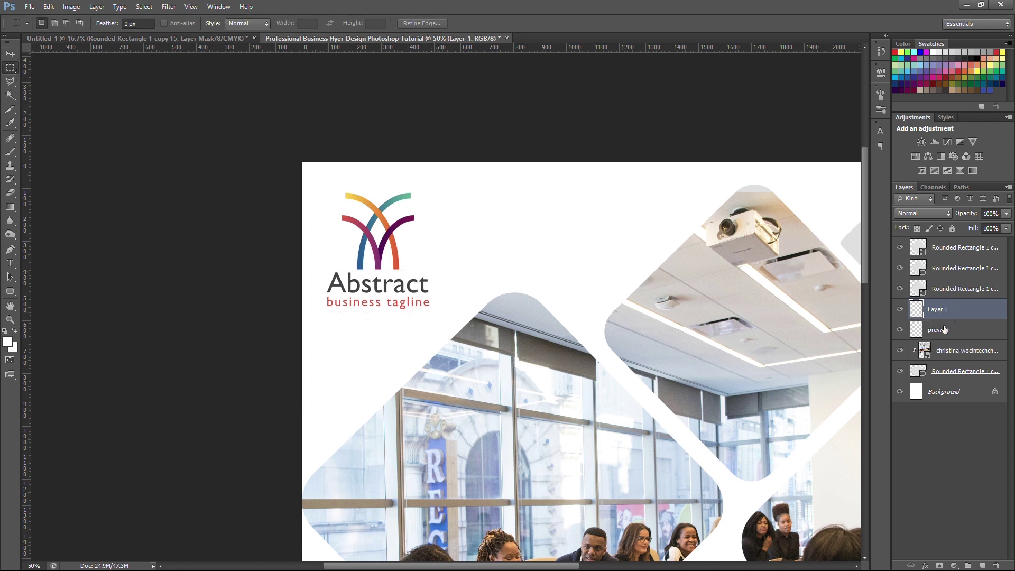
pyautogui.moveTo(943, 329); pyautogui.dragTo(996, 566)
pyautogui.doubleClick(938, 309)
pyautogui.write('logo')
pyautogui.press('Return')
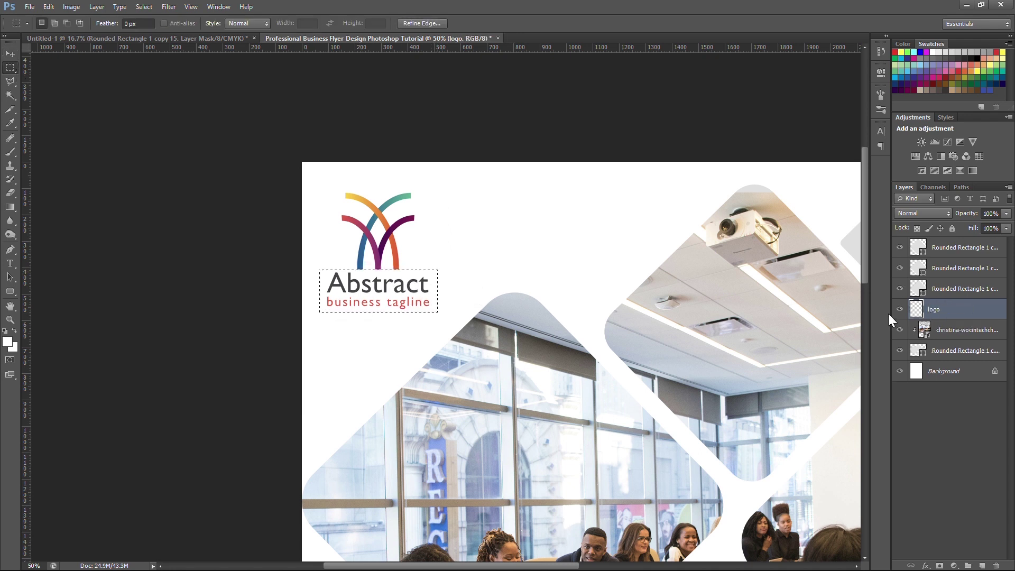
# - Separate the Abstract business tagline text onto its own layer, removing it from the logo symbol's layer
pyautogui.hotkey('ctrl', 'j')
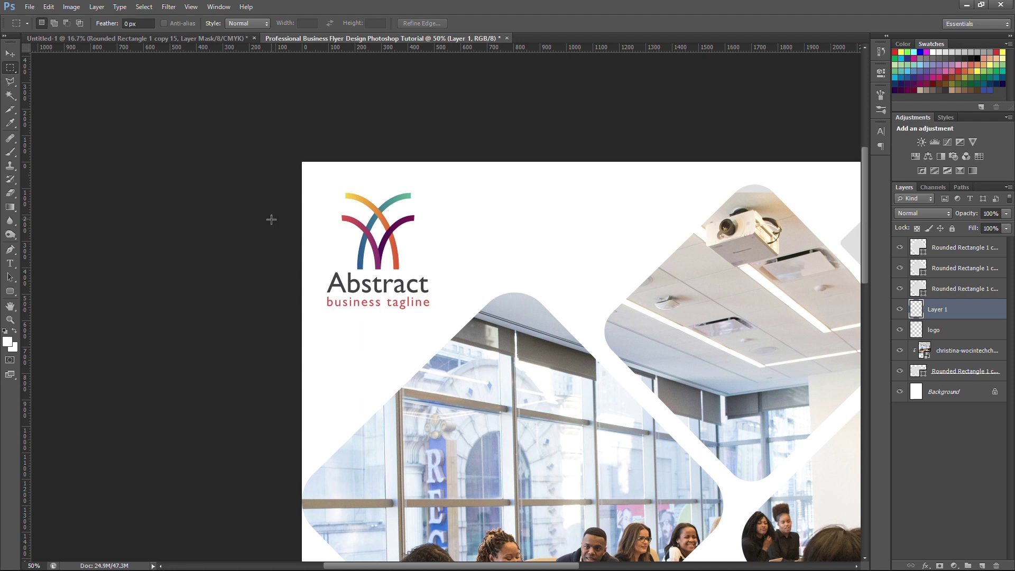
pyautogui.moveTo(301, 271); pyautogui.dragTo(435, 309)
pyautogui.click(947, 330)
pyautogui.click(10, 54)
pyautogui.hotkey('ctrl', 'd')
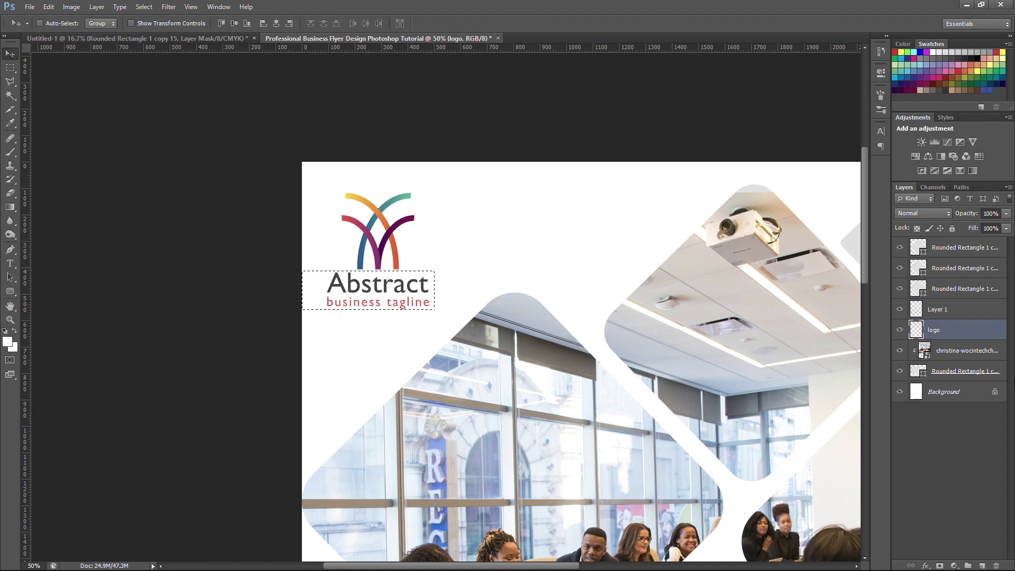
# - Enlarge the Abstract business tagline text and place it to the right of the logo symbol
pyautogui.press('w')
pyautogui.click(911, 311)
pyautogui.hotkey('ctrl', 't')
pyautogui.moveTo(373, 298); pyautogui.dragTo(572, 272)
pyautogui.press('Return')
pyautogui.hotkey('ctrl', '+')
pyautogui.hotkey('ctrl', '+')
pyautogui.press('w')
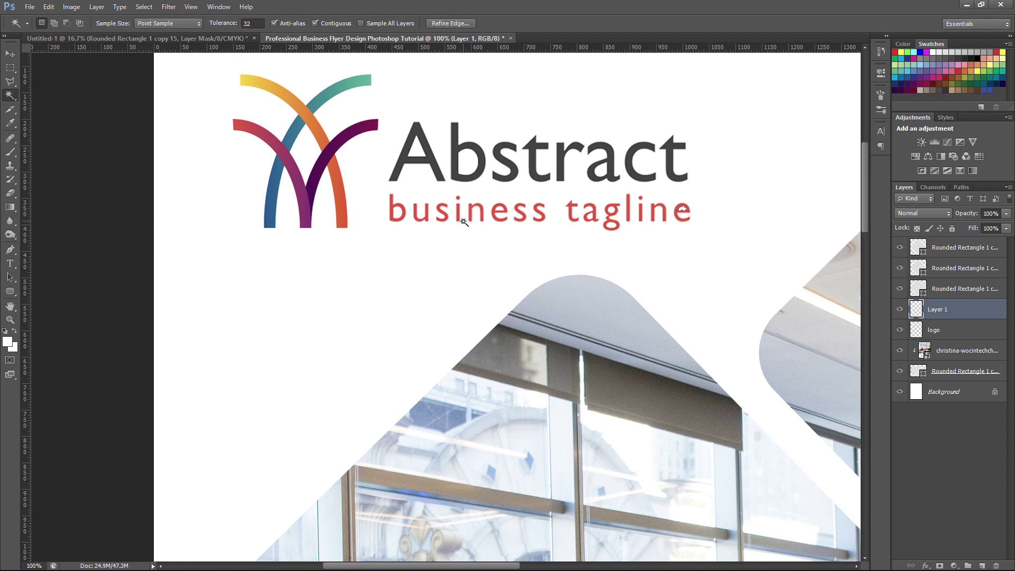
pyautogui.click(47, 166)
# - Apply a Color Overlay to the logo text using purple 690054 sampled from the logo symbol
pyautogui.hotkey('ctrl', '-')
pyautogui.hotkey('ctrl', '-')
pyautogui.hotkey('ctrl', '-')
pyautogui.press('v')
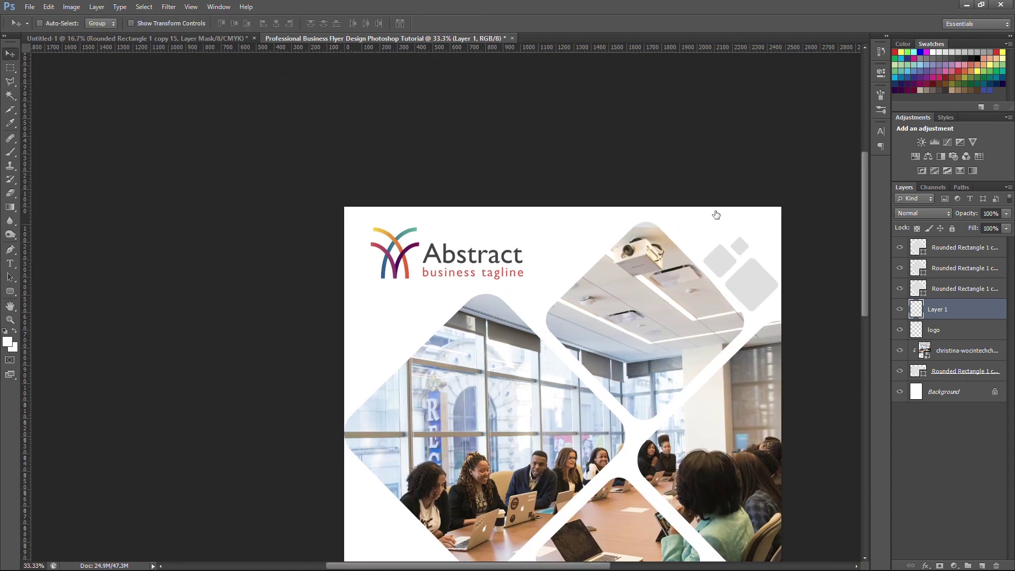
pyautogui.click(695, 191)
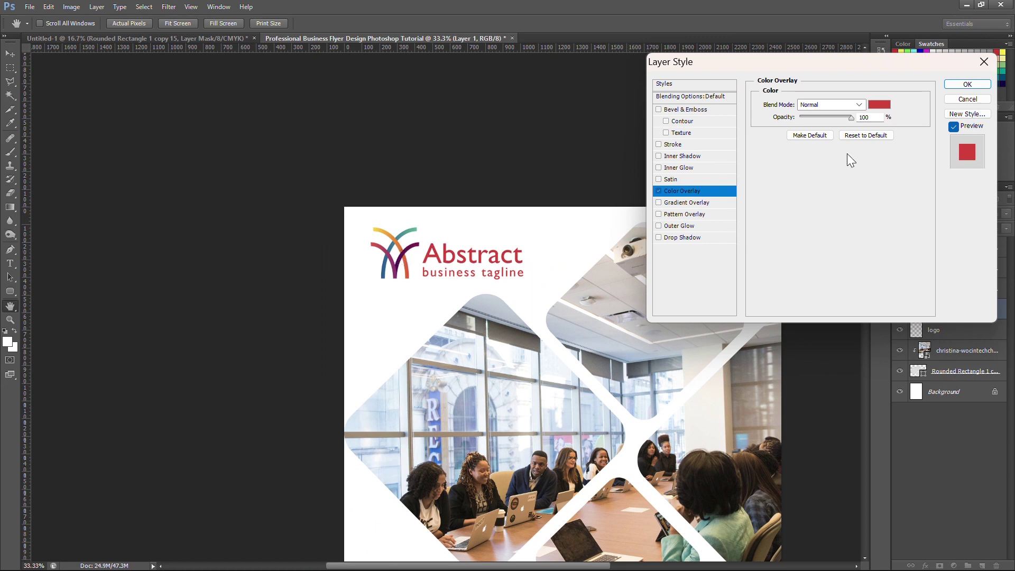
pyautogui.click(880, 106)
pyautogui.click(412, 245)
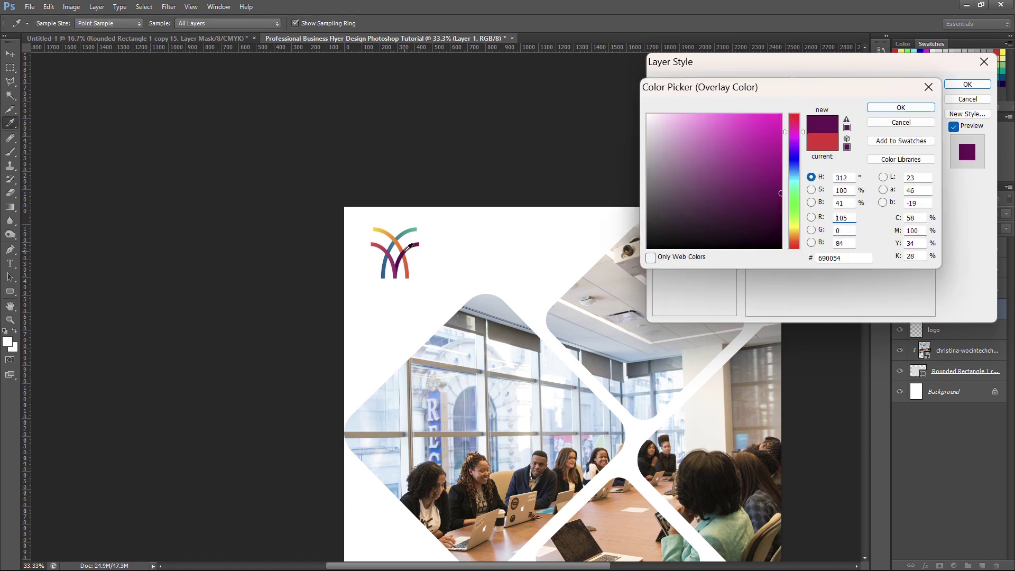
pyautogui.click(924, 108)
pyautogui.click(968, 84)
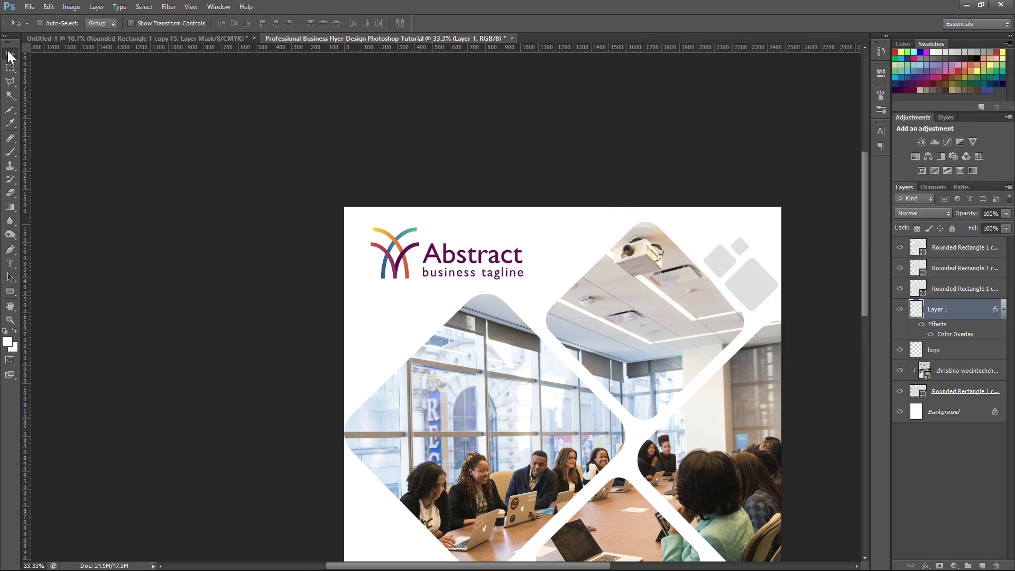
# - Group the logo text and symbol layers as "logo" and scale the group down in the page's upper left corner
pyautogui.keyDown('shift'); pyautogui.click(995, 355); pyautogui.keyUp('shift')
pyautogui.hotkey('ctrl', 'g')
pyautogui.write('logo')
pyautogui.press('Return')
pyautogui.hotkey('ctrl', 't')
pyautogui.moveTo(525, 279); pyautogui.dragTo(482, 267)
pyautogui.press('Return')
# - Recolour the largest accent diamond beside the photo collage with orange f9a90a sampled from the logo symbol
pyautogui.scroll(-2, 477, 272)
pyautogui.click(929, 296)
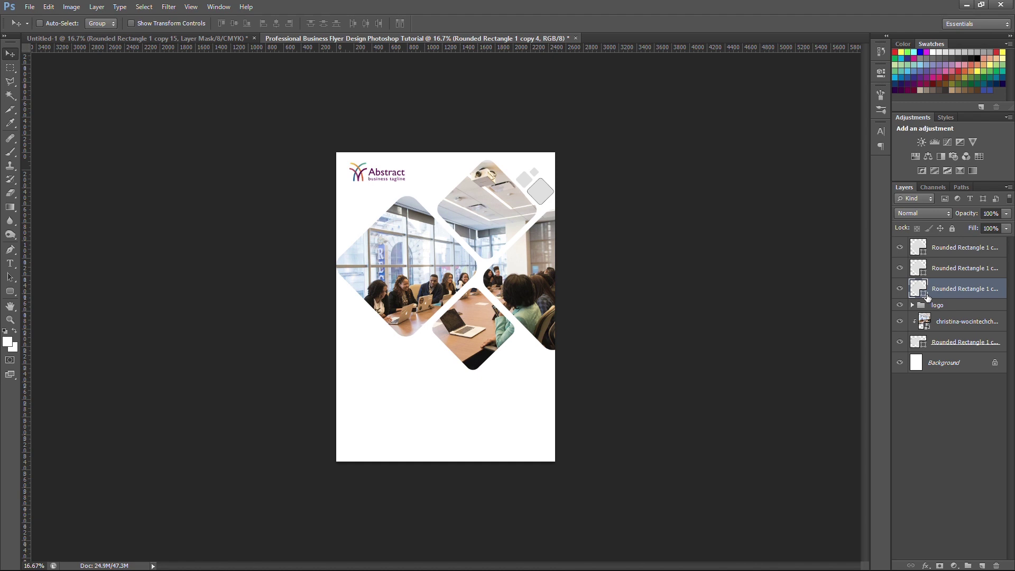
pyautogui.click(968, 99)
pyautogui.doubleClick(917, 288)
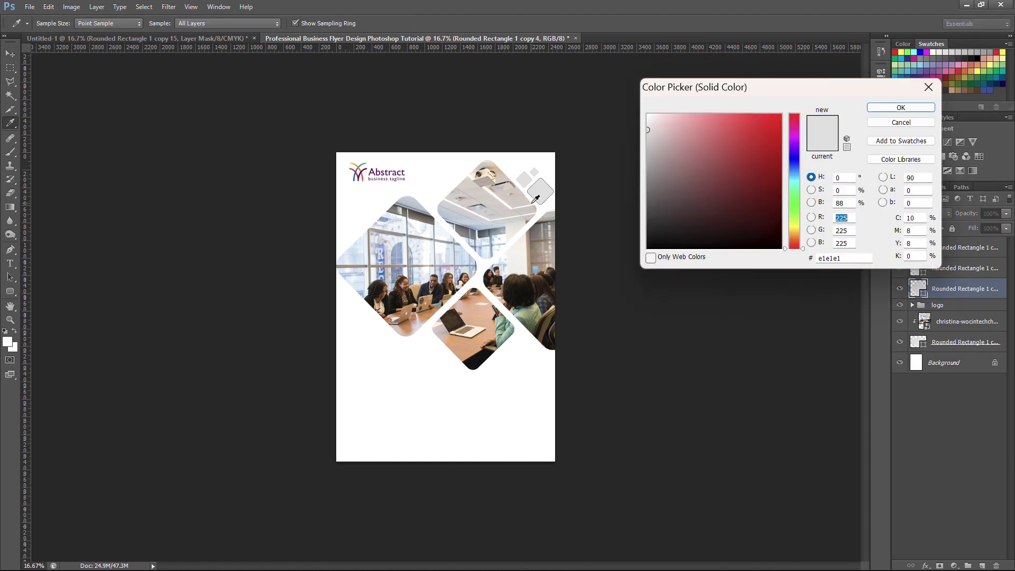
pyautogui.click(355, 163)
pyautogui.click(901, 108)
# - Recolour the medium accent diamond with teal 2ea295 sampled from the logo symbol
pyautogui.doubleClick(917, 270)
pyautogui.click(361, 175)
pyautogui.click(359, 182)
pyautogui.hotkey('ctrl', '+')
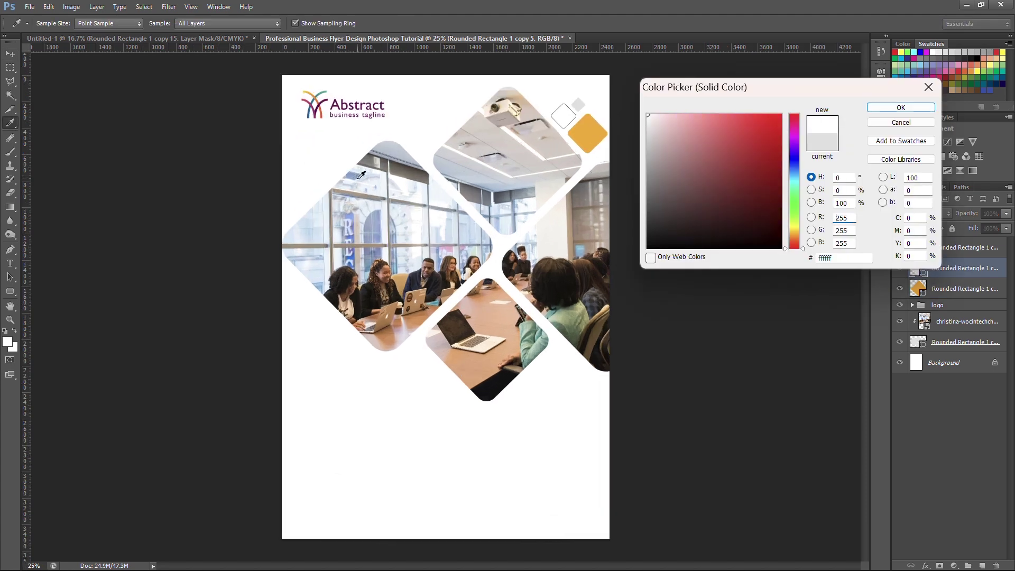
pyautogui.click(317, 96)
pyautogui.click(322, 91)
pyautogui.click(326, 88)
pyautogui.click(324, 90)
pyautogui.click(901, 107)
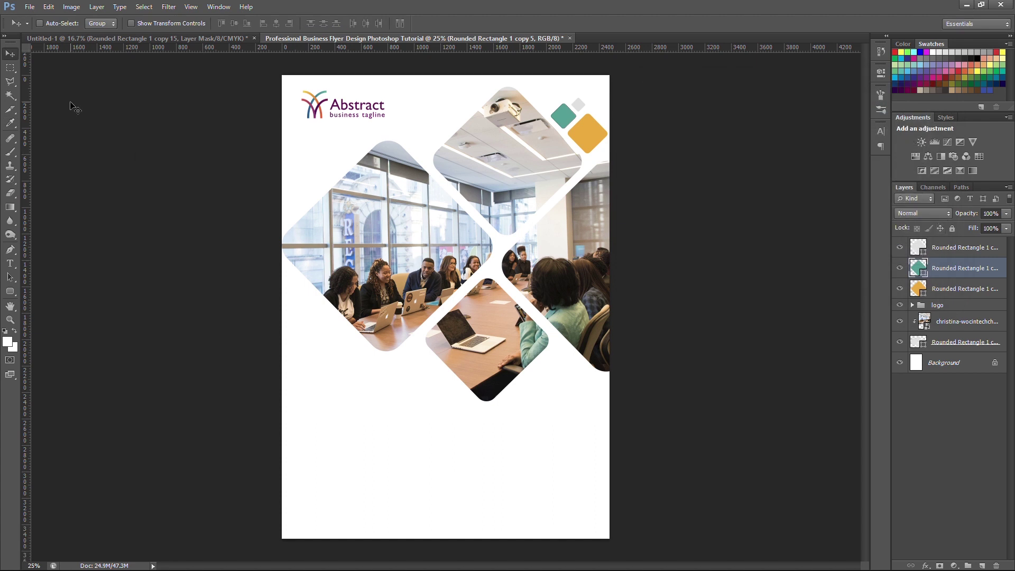
pyautogui.hotkey('ctrl', '-')
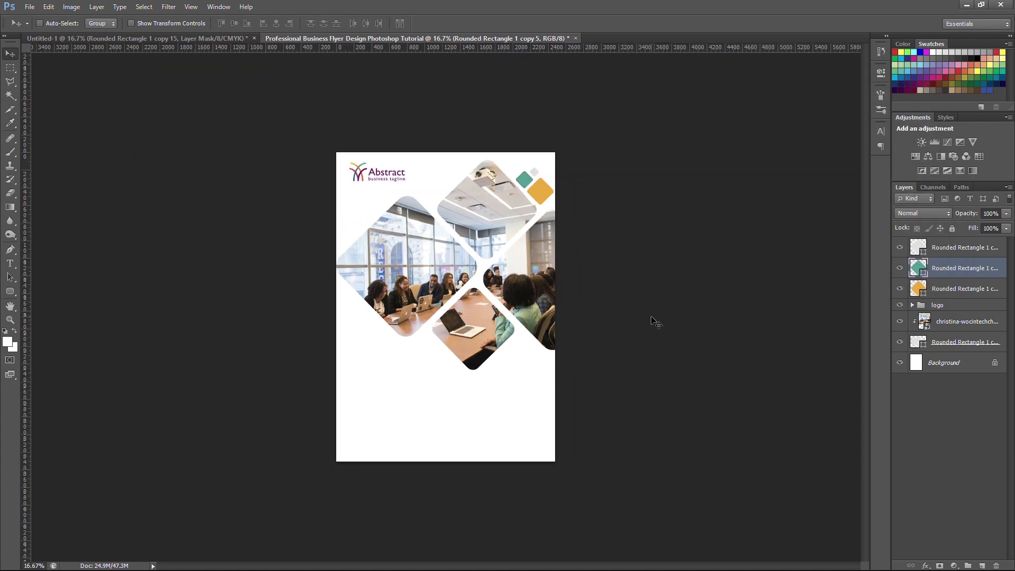
# - Duplicate the collage's diamond shape layer beneath the original and give the copy a thick black outside Stroke
pyautogui.click(900, 343)
pyautogui.click(900, 343)
pyautogui.moveTo(941, 350); pyautogui.dragTo(969, 376)
pyautogui.doubleClick(1003, 359)
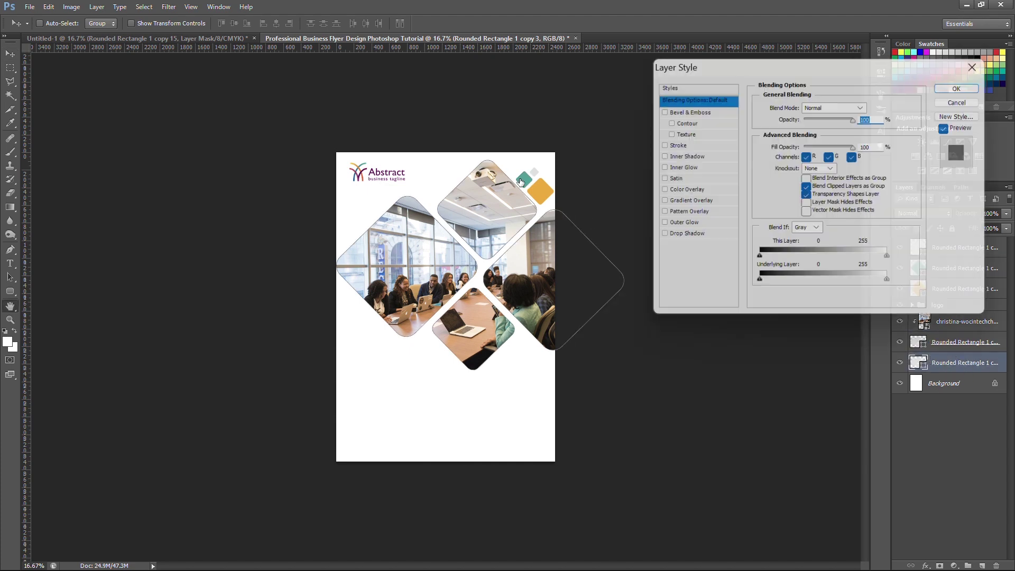
pyautogui.click(671, 153)
pyautogui.click(673, 144)
pyautogui.moveTo(801, 103); pyautogui.dragTo(818, 105)
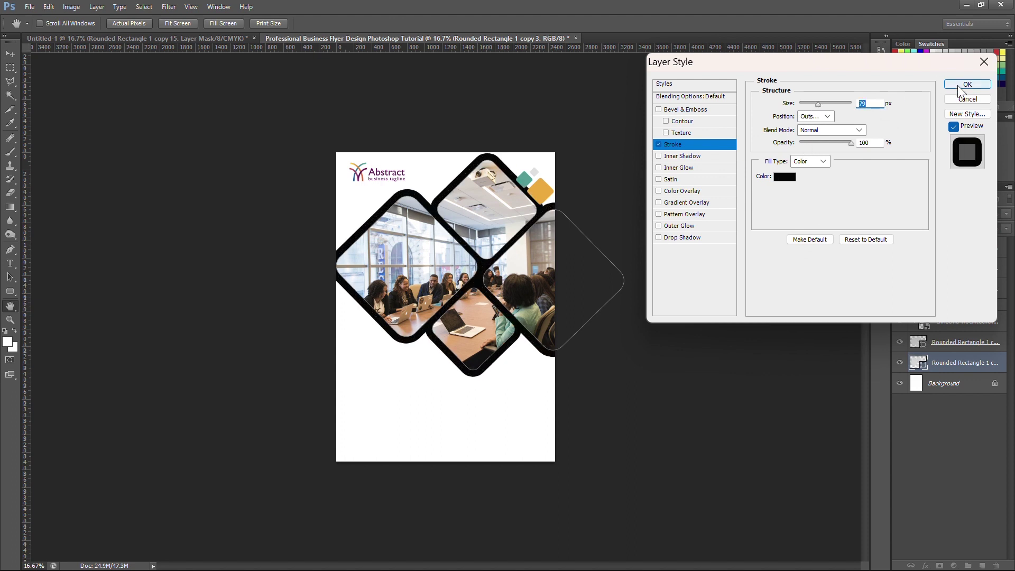
pyautogui.click(952, 83)
# - Draw a white-filled rectangle about 2936 by 1440 px across the page's upper part, directly above the stroked diamond layer
pyautogui.click(10, 291)
pyautogui.click(53, 293)
pyautogui.moveTo(317, 127); pyautogui.dragTo(576, 254)
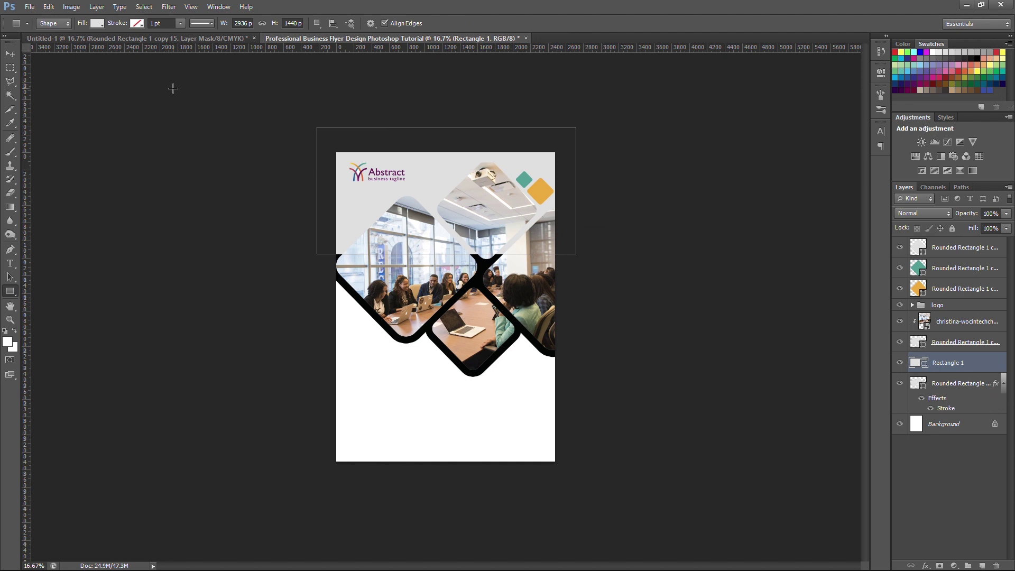
pyautogui.click(98, 24)
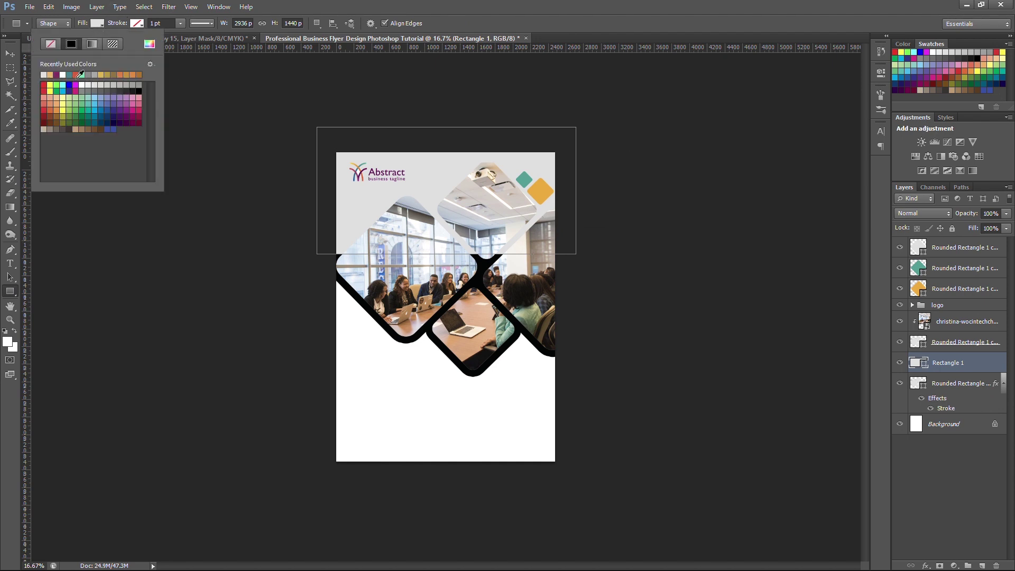
pyautogui.click(88, 82)
pyautogui.press('v')
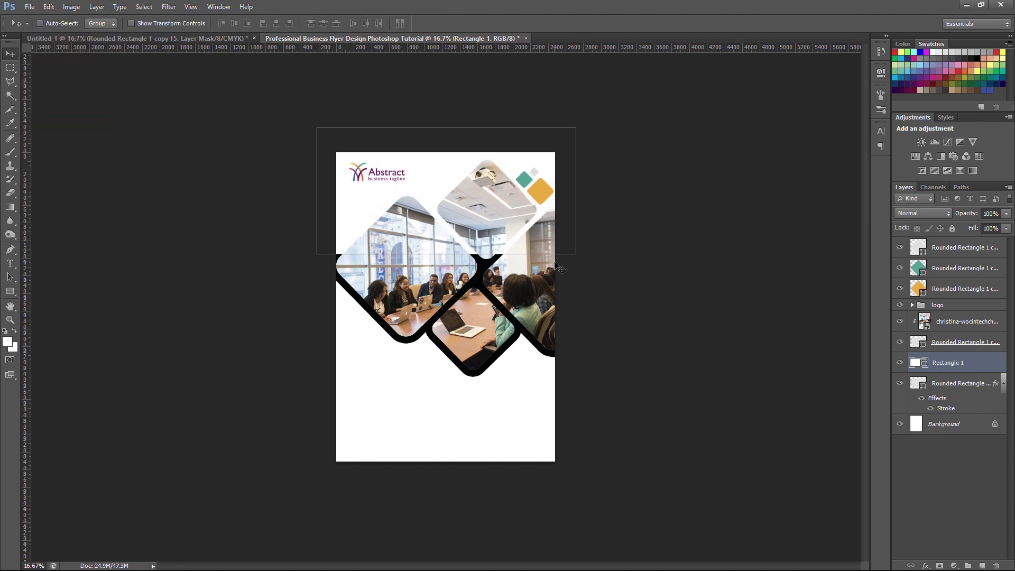
# - Change the duplicated diamond layer's Stroke color to white
pyautogui.doubleClick(997, 384)
pyautogui.click(682, 143)
pyautogui.click(816, 209)
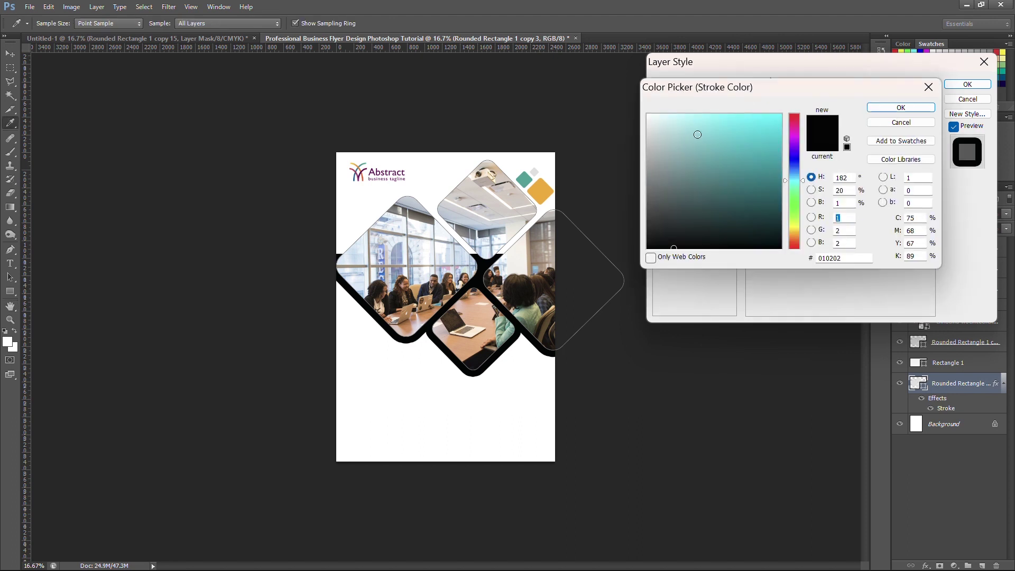
pyautogui.click(647, 114)
pyautogui.click(927, 108)
pyautogui.press('Return')
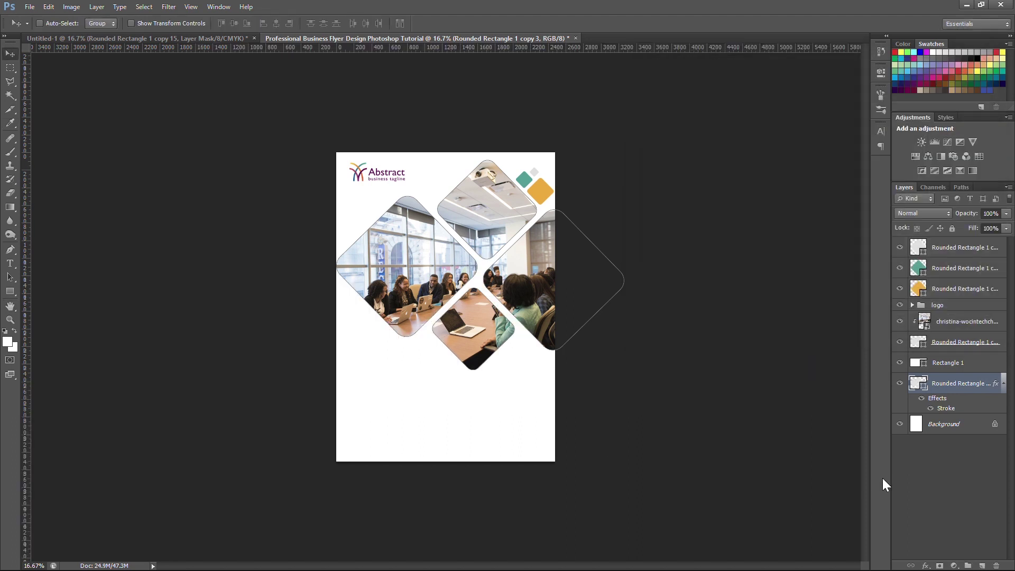
# - Add a Solid Color fill layer above the Background using purple 651c61 sampled from the logo symbol
pyautogui.click(943, 427)
pyautogui.click(954, 565)
pyautogui.click(867, 204)
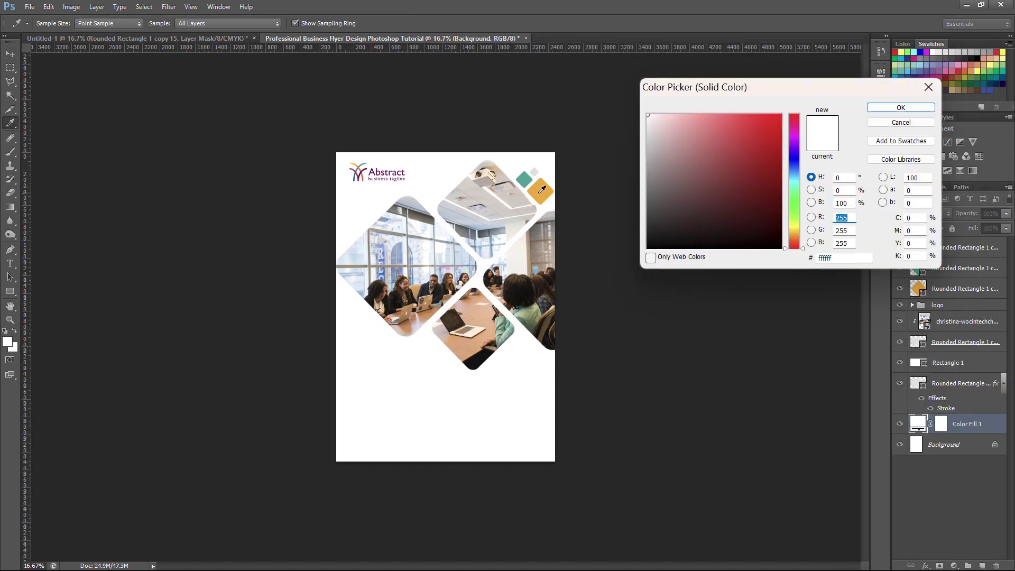
pyautogui.click(540, 190)
pyautogui.click(525, 177)
pyautogui.click(360, 176)
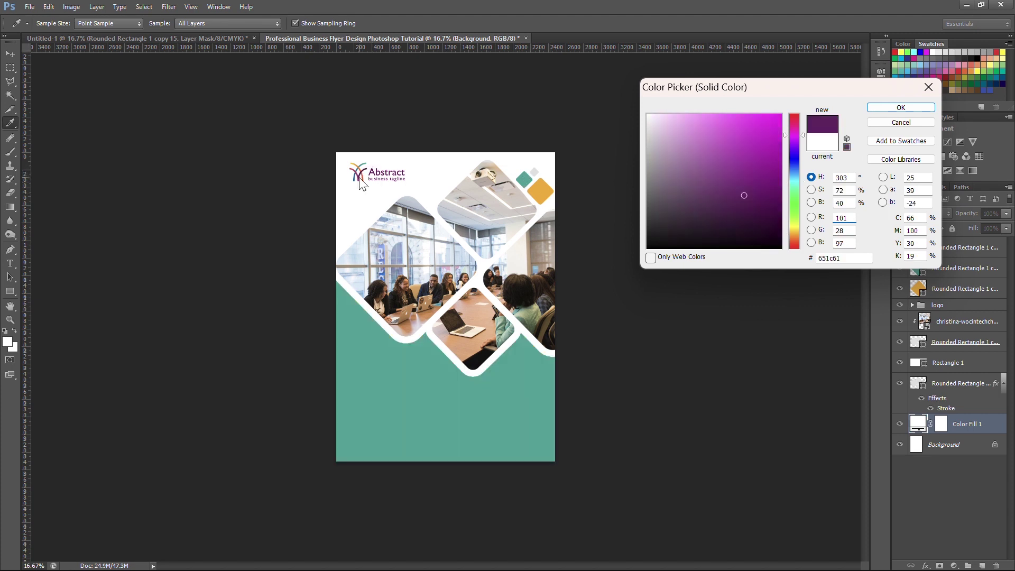
pyautogui.press('Return')
pyautogui.press('v')
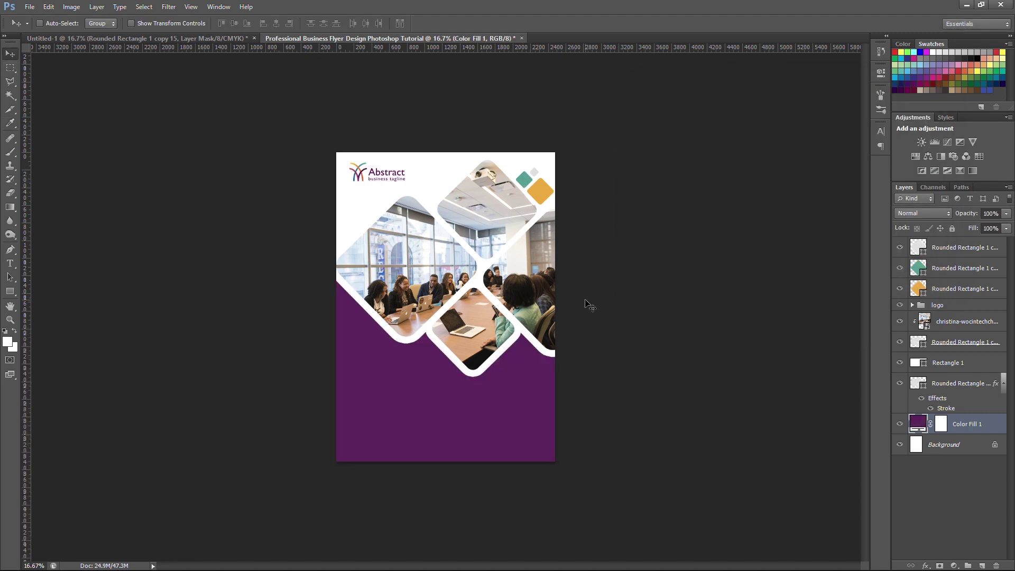
# - Place the city skyline photo above the purple fill, scale it to 15.55%, and position it in the page's lower part
pyautogui.click(29, 7)
pyautogui.click(59, 268)
pyautogui.click(463, 298)
pyautogui.click(766, 524)
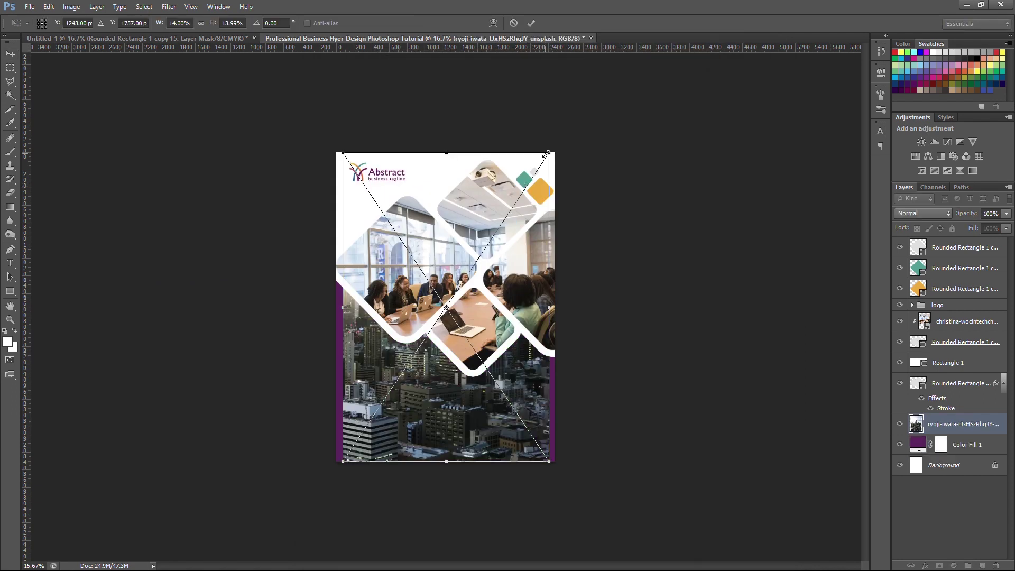
pyautogui.moveTo(494, 232); pyautogui.dragTo(501, 359)
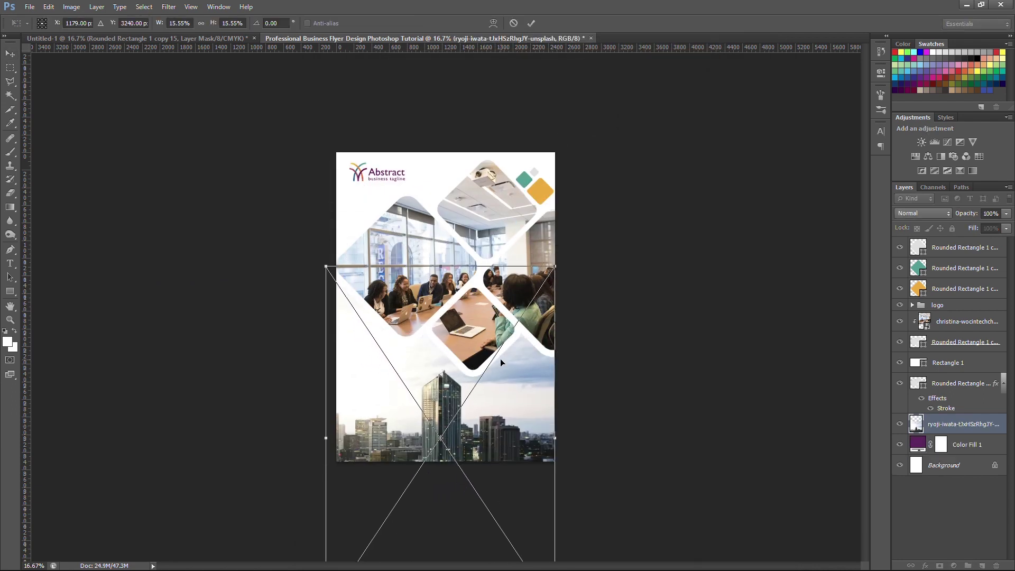
pyautogui.press('Return')
# - Add a Black & White adjustment clipped to the skyline photo
pyautogui.click(955, 566)
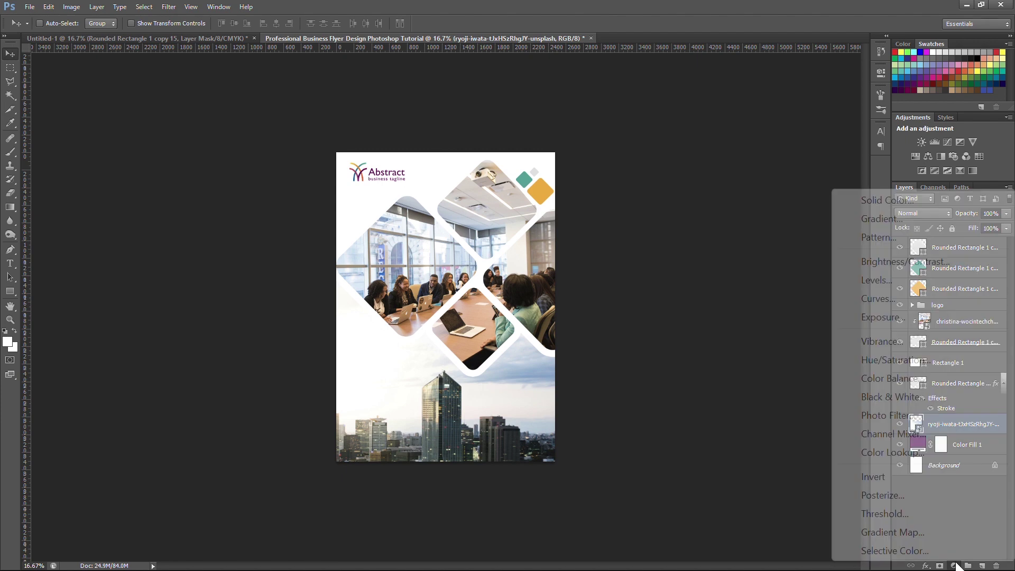
pyautogui.click(881, 394)
pyautogui.click(788, 244)
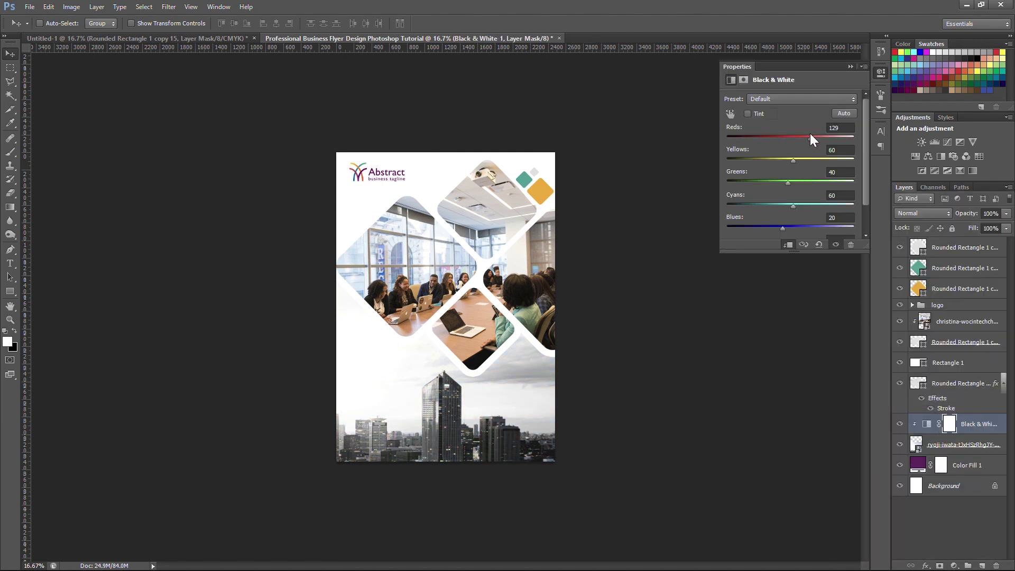
# - Group the skyline photo with its adjustment, blend the group with Multiply at 31% opacity, and nudge its position
pyautogui.hotkey('ctrl', 'g')
pyautogui.click(933, 214)
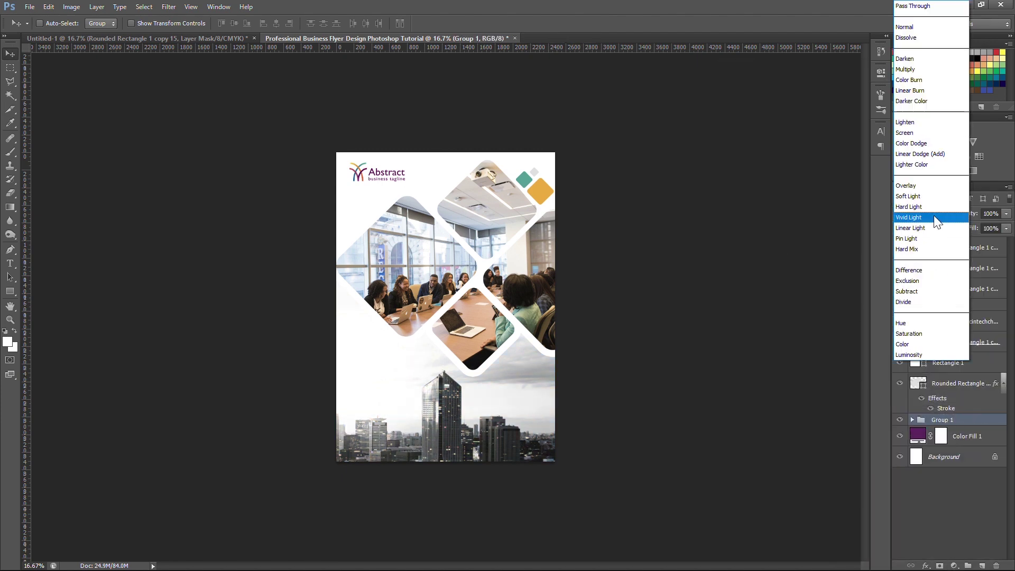
pyautogui.click(914, 68)
pyautogui.moveTo(971, 214); pyautogui.dragTo(955, 217)
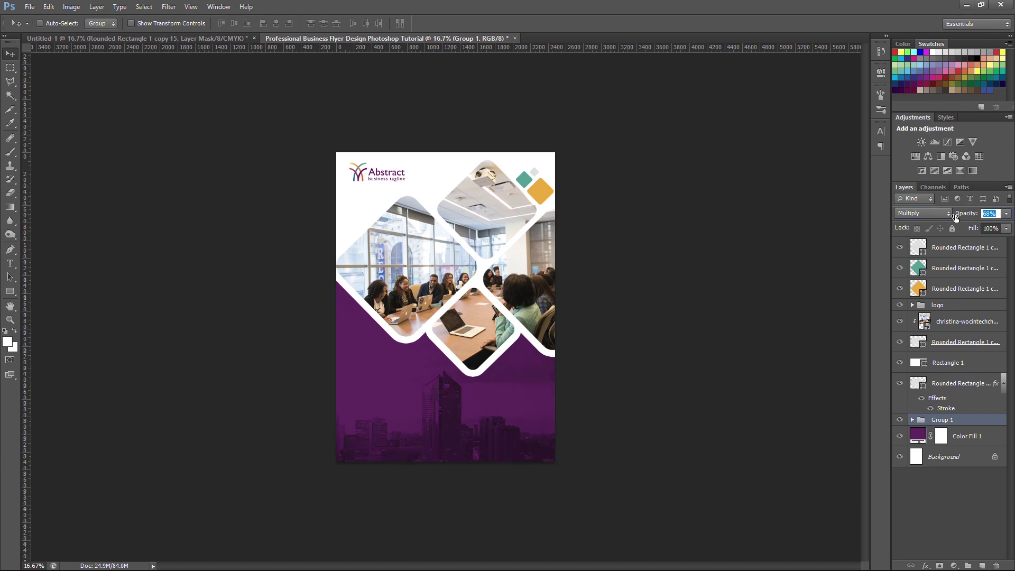
pyautogui.moveTo(484, 432); pyautogui.dragTo(522, 446)
pyautogui.moveTo(970, 219); pyautogui.dragTo(957, 219)
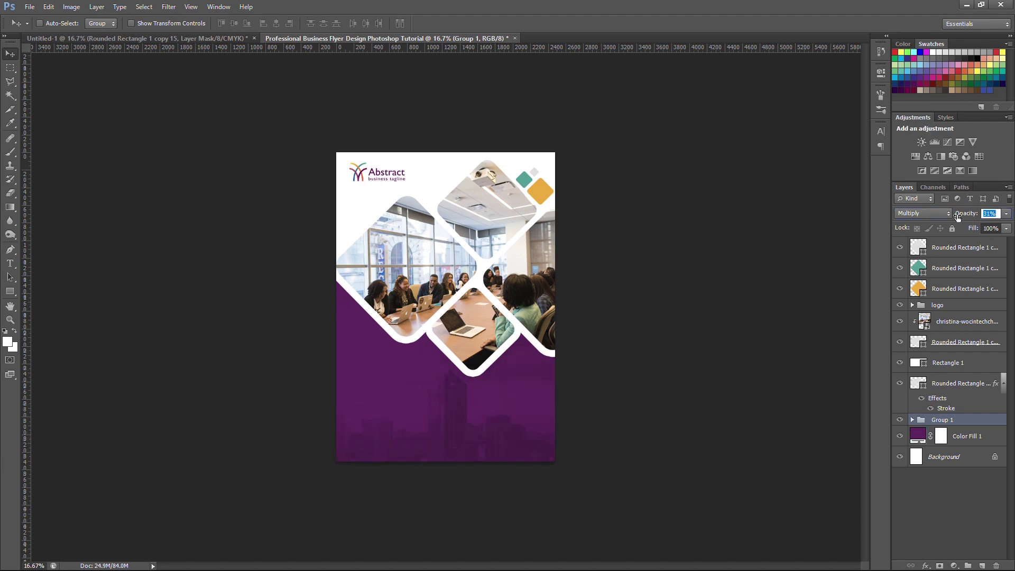
# - Duplicate the orange accent diamond, scale the copy to 867.56%, and place it over the page's lower right corner
pyautogui.moveTo(965, 288); pyautogui.dragTo(981, 566)
pyautogui.moveTo(557, 185); pyautogui.dragTo(610, 330)
pyautogui.hotkey('ctrl', 't')
pyautogui.moveTo(566, 377); pyautogui.dragTo(567, 435)
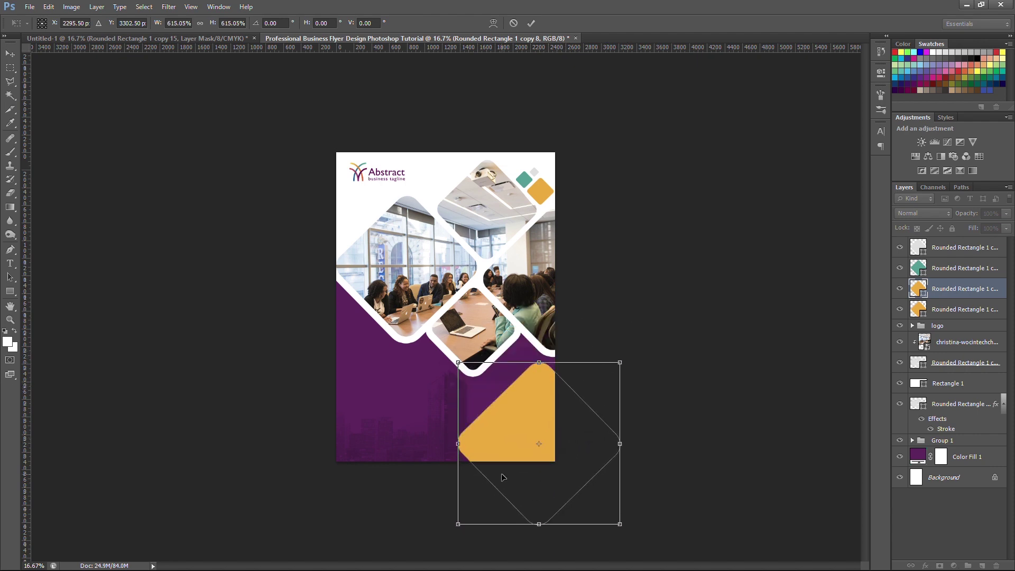
pyautogui.moveTo(622, 362); pyautogui.dragTo(656, 328)
pyautogui.moveTo(566, 396); pyautogui.dragTo(580, 417)
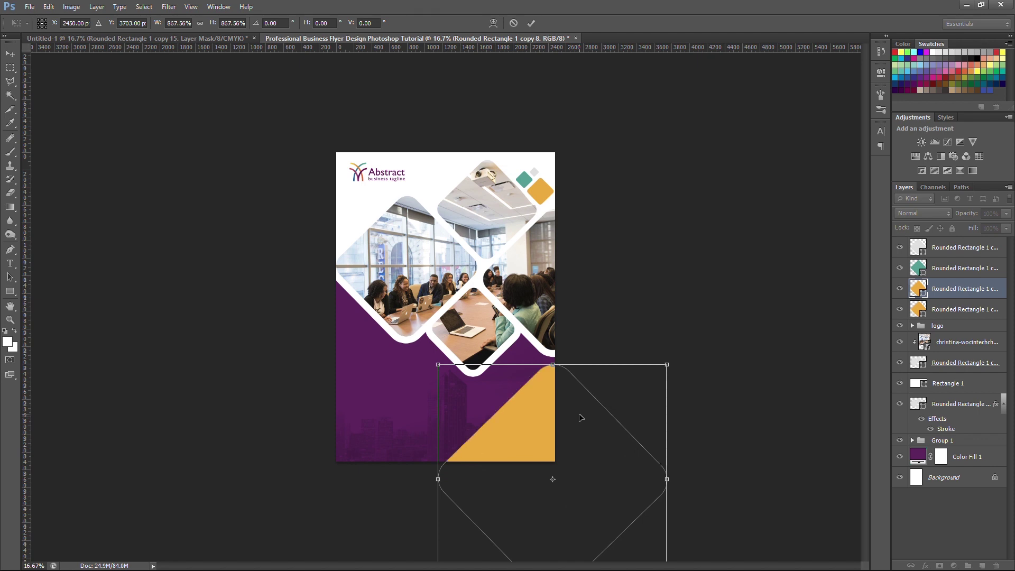
pyautogui.press('Return')
# - Duplicate the large corner diamond, shift the copy slightly right, and recolour it lighter yellow f7bb44
pyautogui.moveTo(968, 310); pyautogui.dragTo(982, 566)
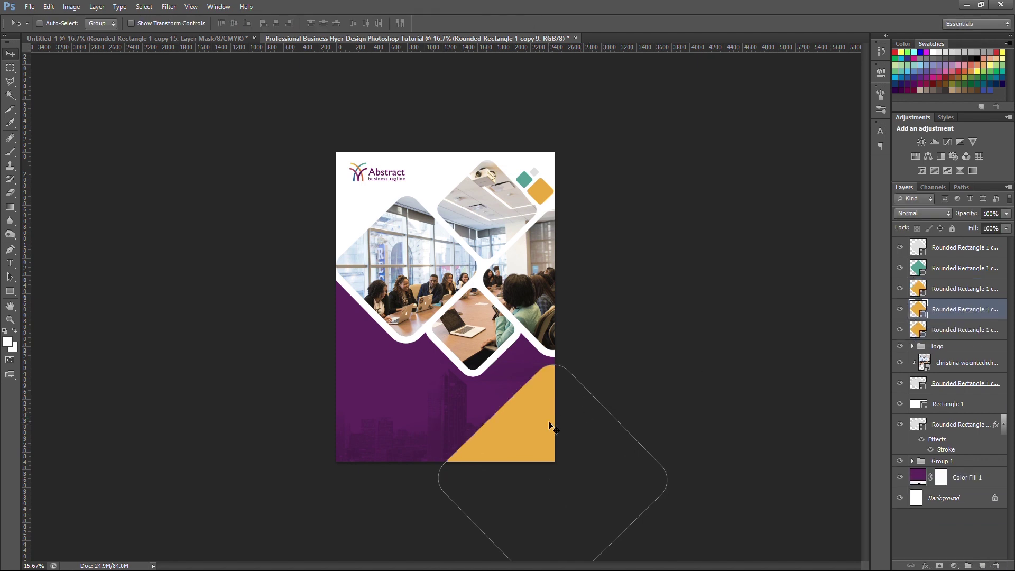
pyautogui.moveTo(522, 431); pyautogui.dragTo(532, 428)
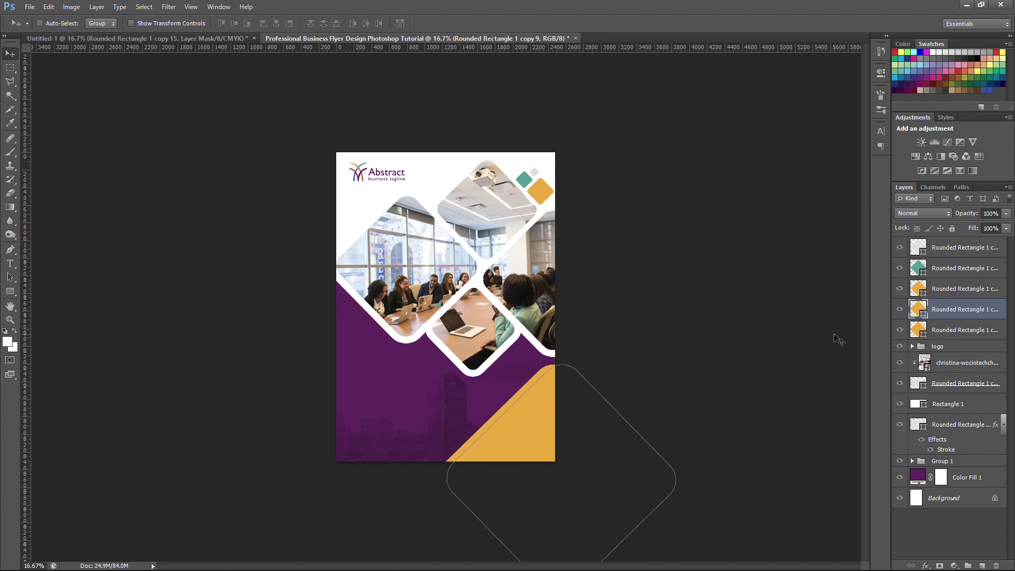
pyautogui.doubleClick(924, 317)
pyautogui.moveTo(765, 121); pyautogui.dragTo(744, 118)
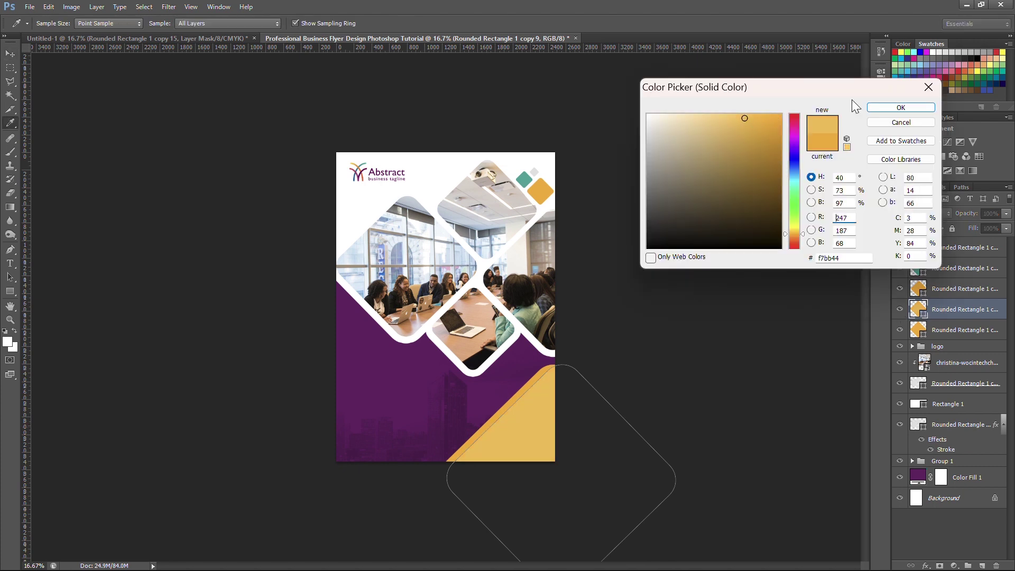
pyautogui.click(875, 108)
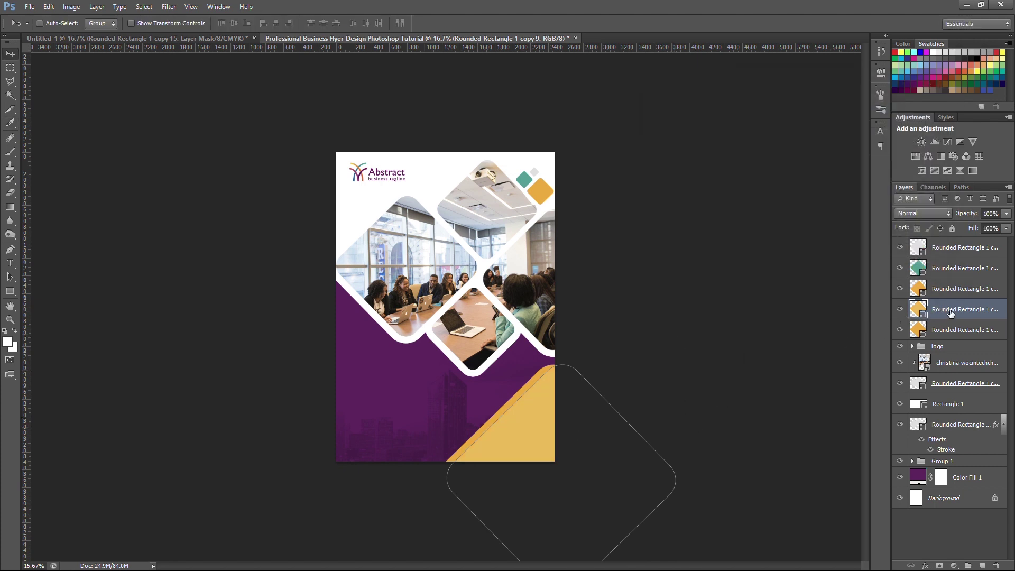
# - Duplicate the lighter yellow diamond, shrink the copy, and place it between the photo collage and the large corner diamonds
pyautogui.hotkey('ctrl', 'j')
pyautogui.hotkey('ctrl', 't')
pyautogui.moveTo(594, 272); pyautogui.dragTo(507, 374)
pyautogui.press('Return')
pyautogui.press('Return')
pyautogui.hotkey('shift', 'Up')
pyautogui.hotkey('shift', 'Up')
pyautogui.hotkey('ctrl', 't')
pyautogui.press('Return')
# - Duplicate the small yellow diamond, shrink the copy further, and place it just below and left of the first one
pyautogui.hotkey('ctrl', 'j')
pyautogui.hotkey('ctrl', 't')
pyautogui.press('Return')
pyautogui.hotkey('shift', 'Right')
pyautogui.hotkey('shift', 'Right')
pyautogui.hotkey('shift', 'Right')
pyautogui.hotkey('shift', 'Right')
pyautogui.hotkey('shift', 'Right')
pyautogui.hotkey('shift', 'Right')
pyautogui.hotkey('shift', 'Right')
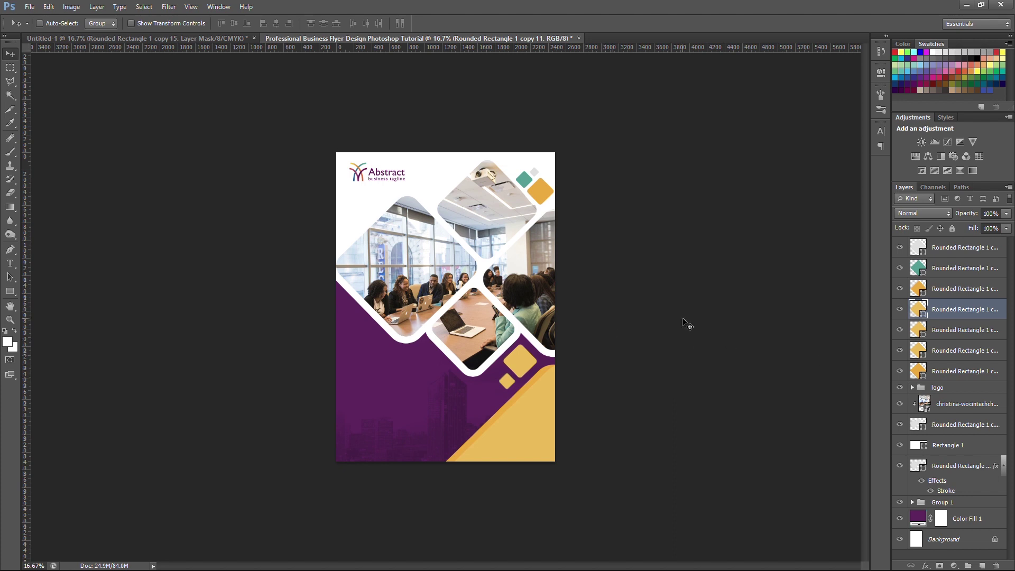
# - Recolour the smallest diamond below the collage white
pyautogui.doubleClick(922, 316)
pyautogui.click(534, 172)
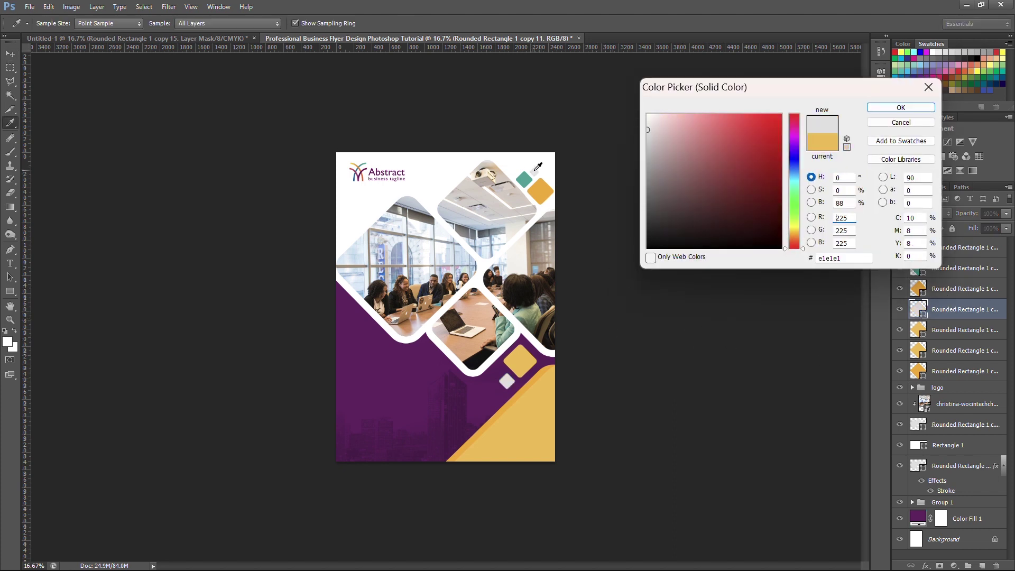
pyautogui.click(890, 111)
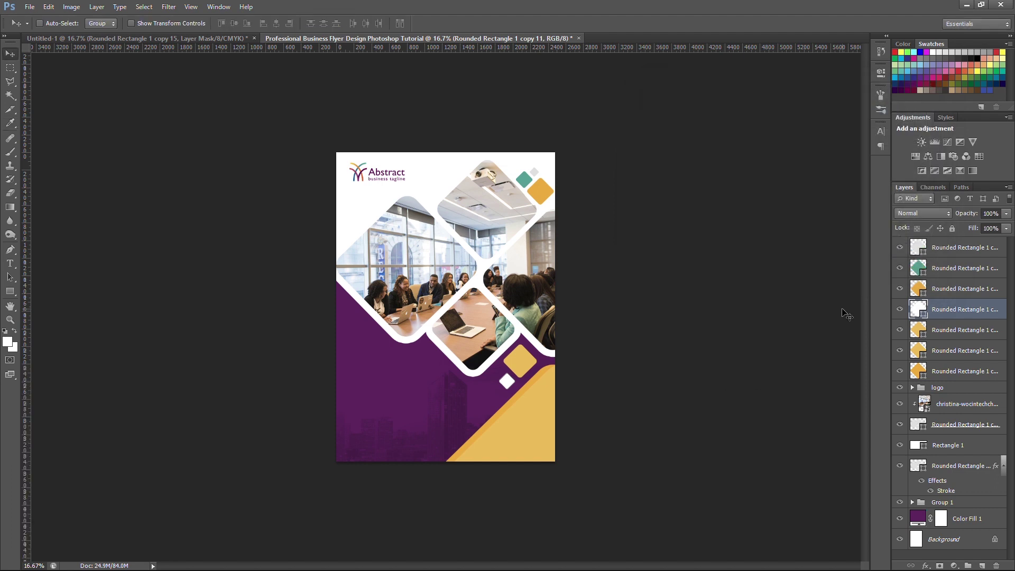
# - Recolour the medium diamond below the collage with teal 2ea295 sampled from the upper accent diamond
pyautogui.doubleClick(918, 330)
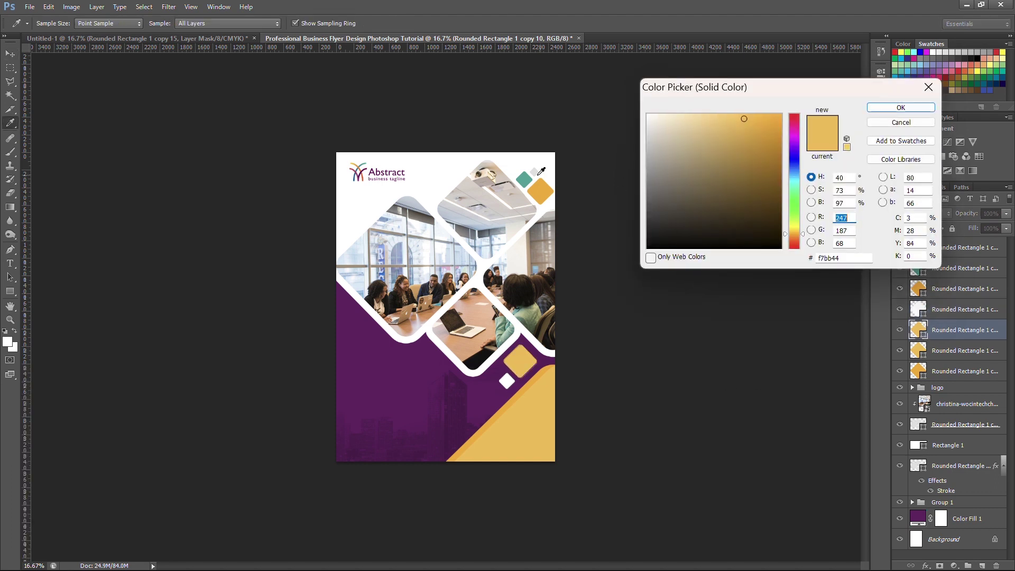
pyautogui.click(529, 175)
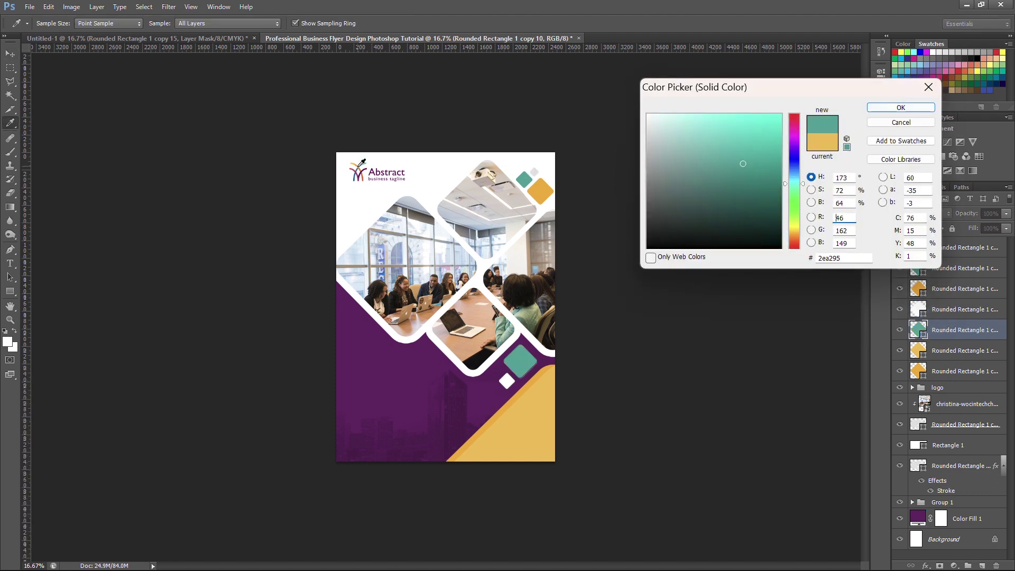
pyautogui.click(361, 165)
pyautogui.click(545, 191)
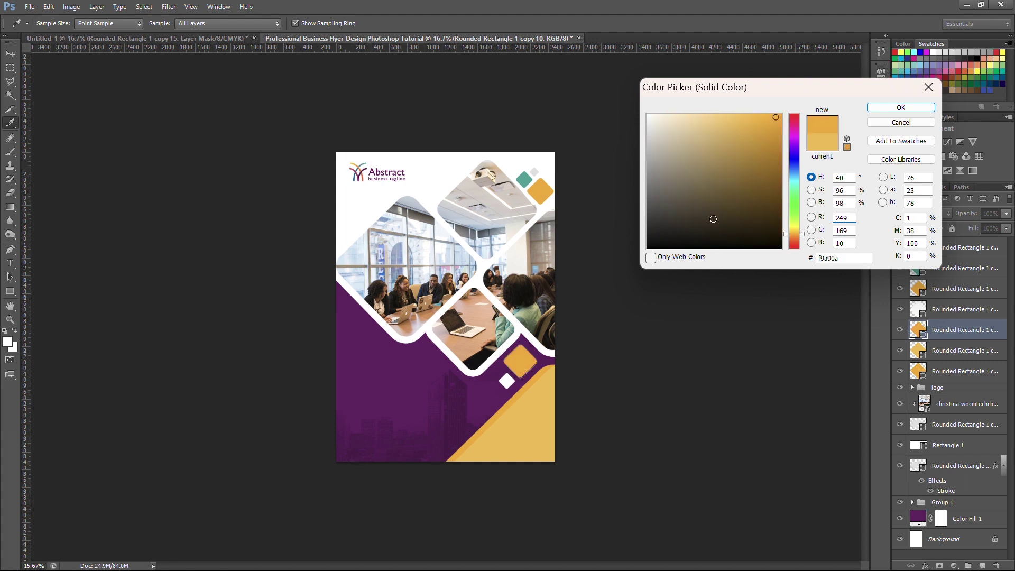
pyautogui.click(529, 175)
pyautogui.press('Return')
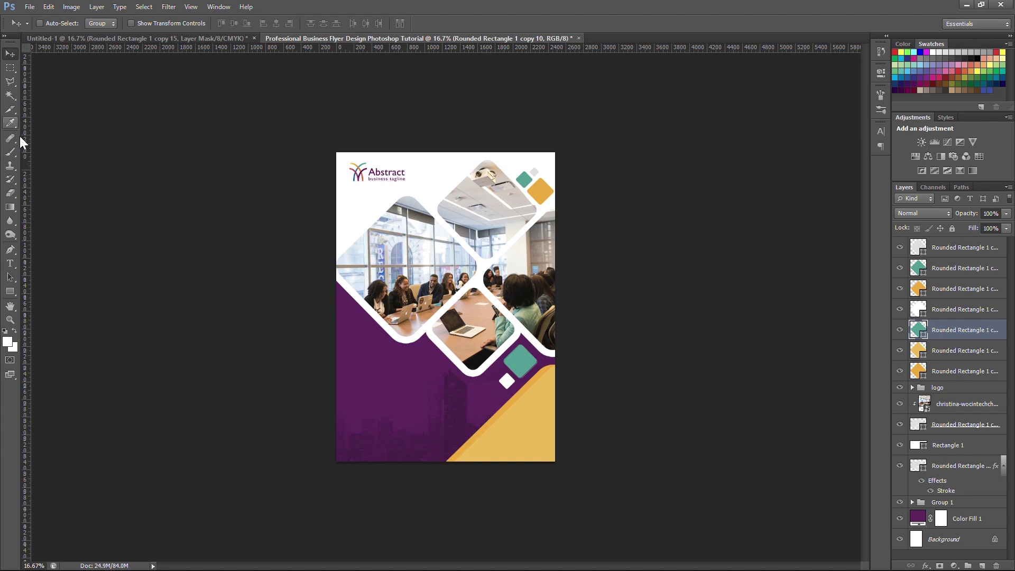
# - Add the three-line heading "EXPERT MARKETING AGENCY" on the purple area below the collage and colour it white
pyautogui.click(10, 263)
pyautogui.click(353, 354)
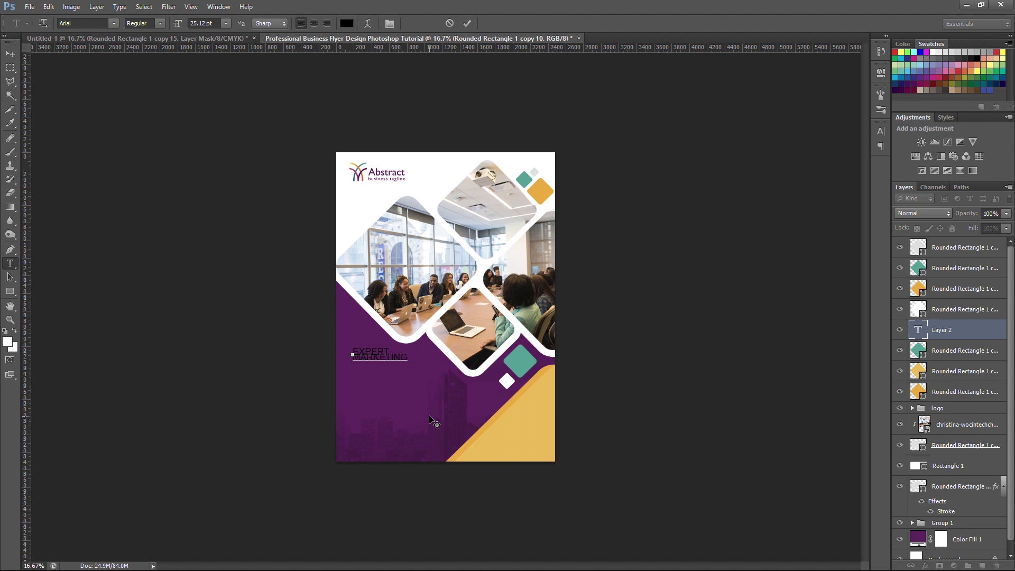
pyautogui.hotkey('ctrl', 'a')
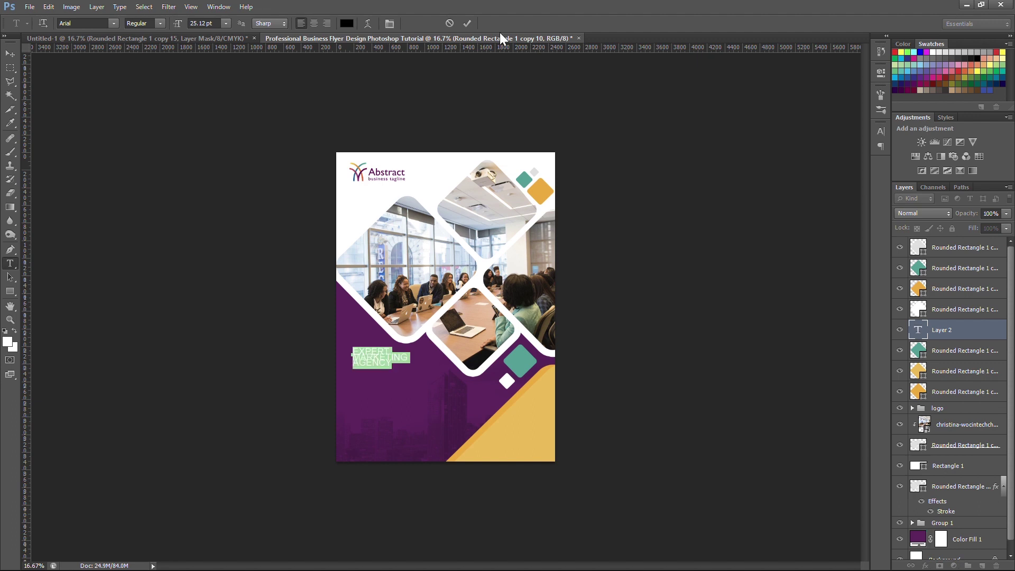
pyautogui.click(881, 132)
pyautogui.click(838, 195)
pyautogui.moveTo(595, 80); pyautogui.dragTo(593, 81)
pyautogui.click(873, 109)
# - Increase the heading's line spacing to 29.77 pt
pyautogui.moveTo(848, 154); pyautogui.dragTo(788, 152)
pyautogui.press('Up')
pyautogui.press('Up')
pyautogui.press('Up')
pyautogui.press('Up')
pyautogui.press('Up')
pyautogui.press('Up')
pyautogui.press('Up')
pyautogui.press('Up')
pyautogui.press('Up')
pyautogui.press('Up')
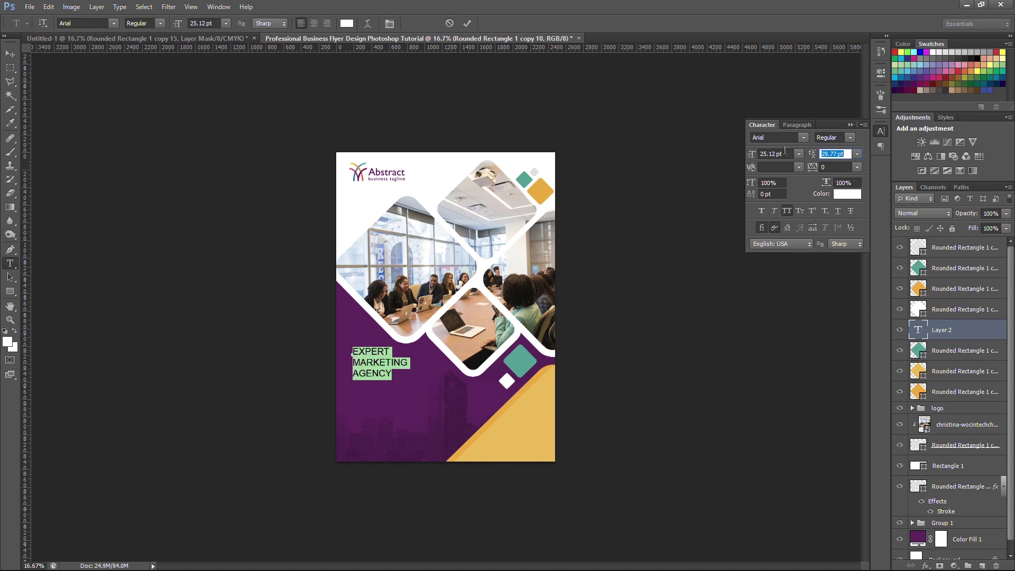
# - Make the word EXPERT bold, and enlarge the heading to 36.28 pt, positioned on the purple area under the left photo diamond
pyautogui.click(850, 137)
pyautogui.click(842, 250)
pyautogui.click(390, 342)
pyautogui.click(16, 51)
pyautogui.hotkey('ctrl', 't')
pyautogui.moveTo(408, 360); pyautogui.dragTo(400, 385)
pyautogui.press('Return')
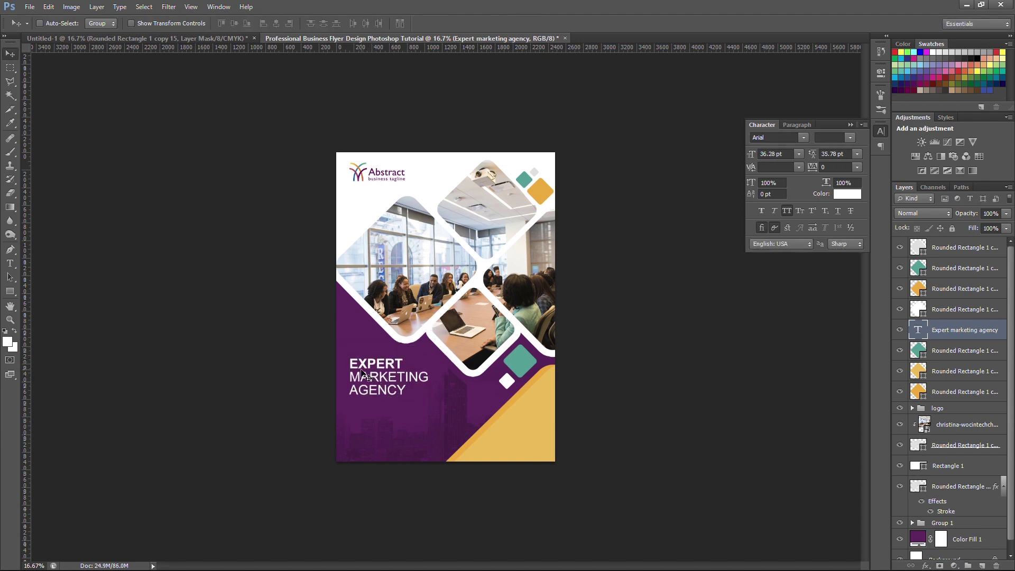
# - Reduce the font size of the MARKETING and AGENCY lines so they are slightly smaller than EXPERT
pyautogui.press('t')
pyautogui.moveTo(406, 391); pyautogui.dragTo(332, 372)
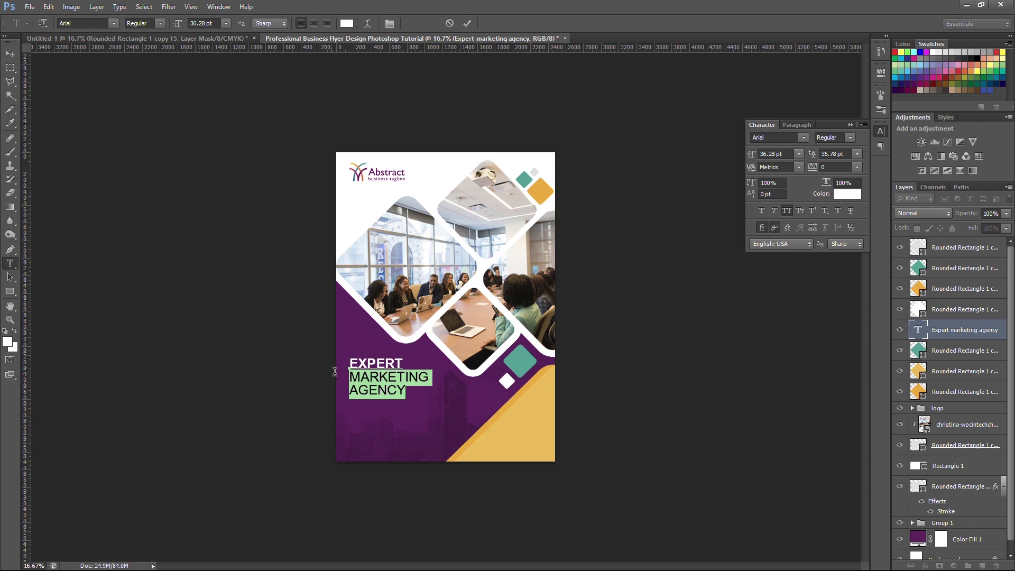
pyautogui.click(776, 154)
pyautogui.press('Down')
pyautogui.press('Down')
pyautogui.press('Down')
pyautogui.press('Down')
pyautogui.press('Down')
pyautogui.press('Down')
pyautogui.press('Return')
pyautogui.click(8, 57)
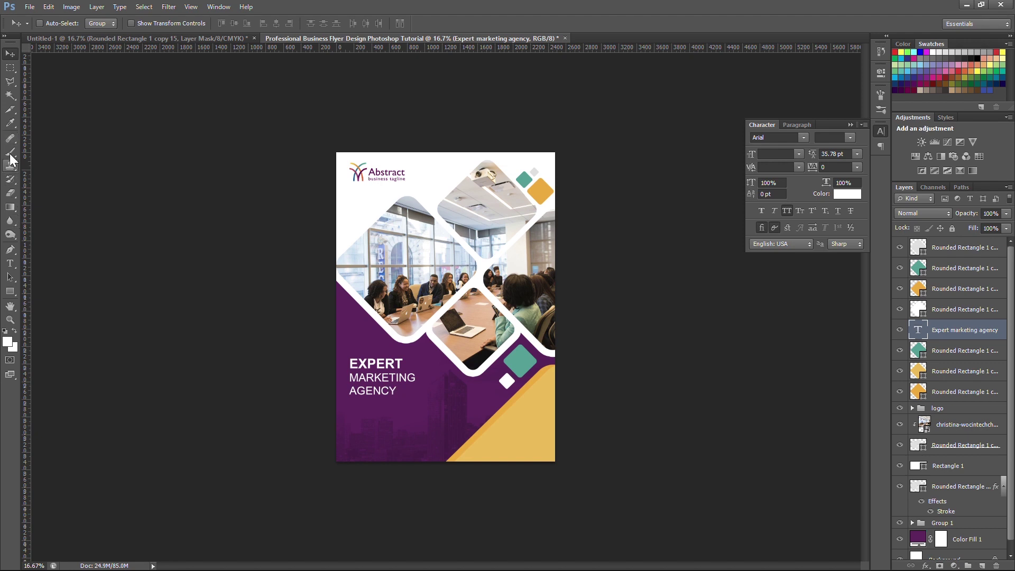
# - Draw a thin 888 x 31 px bar under the heading and fill it with teal 2ea295 sampled from the medium diamond
pyautogui.click(10, 292)
pyautogui.moveTo(349, 401); pyautogui.dragTo(428, 405)
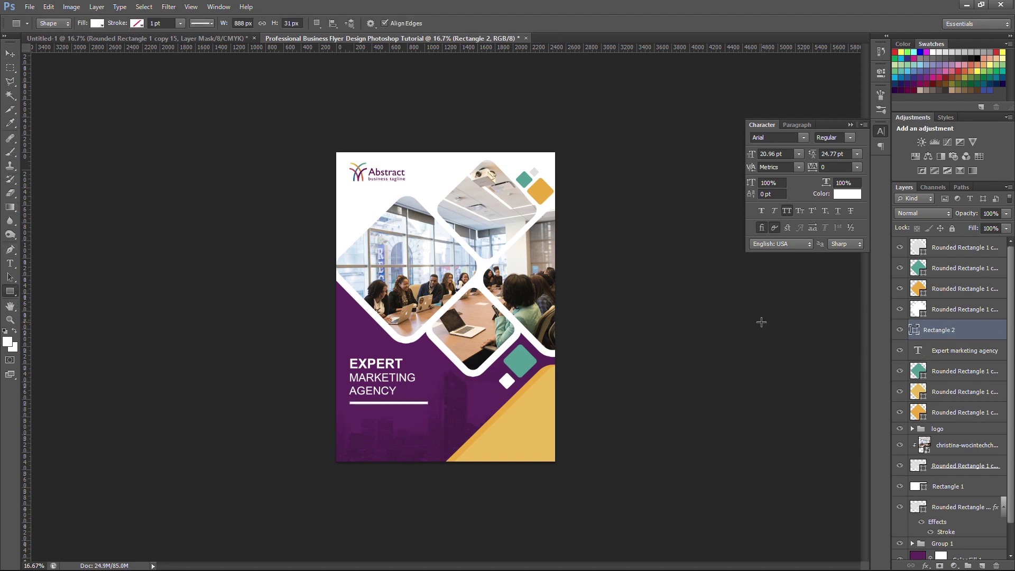
pyautogui.doubleClick(916, 330)
pyautogui.click(543, 189)
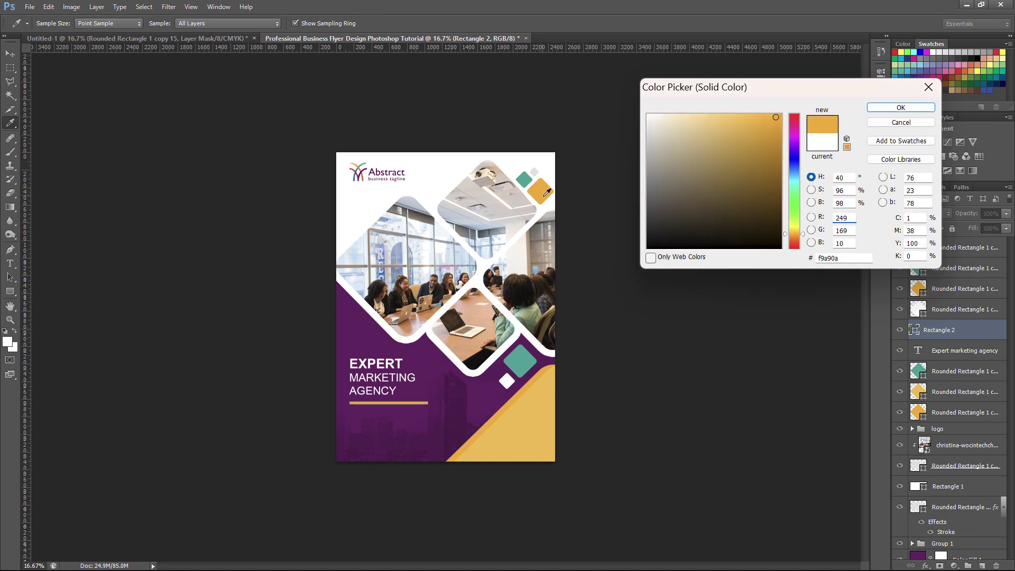
pyautogui.hotkey('ctrl', '+')
pyautogui.click(577, 389)
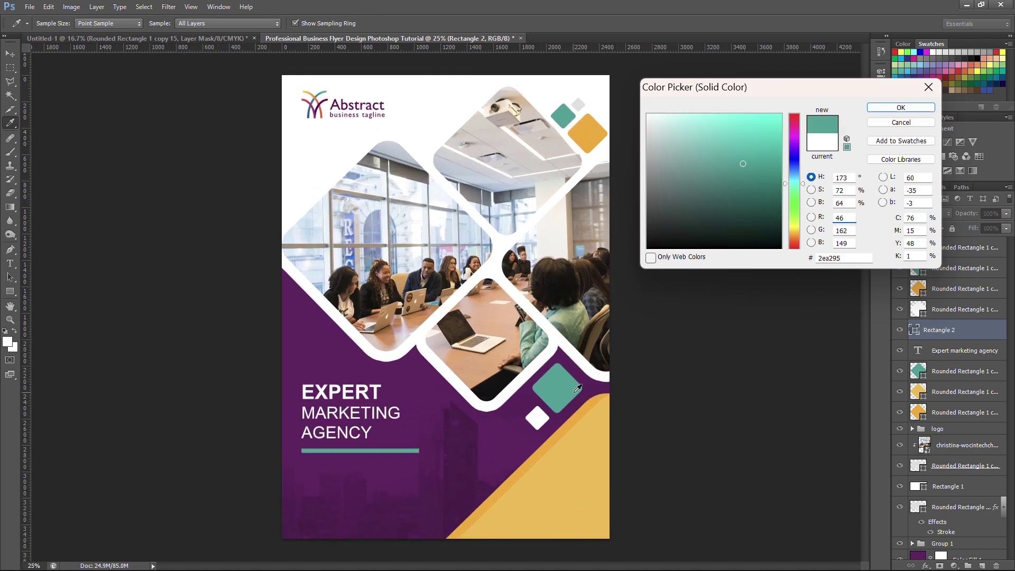
pyautogui.click(583, 123)
pyautogui.click(563, 385)
pyautogui.click(901, 107)
# - Duplicate the teal bar, shift the copy slightly to the right, and recolour it with orange f9a90a sampled from the upper diamond
pyautogui.hotkey('ctrl', 'j')
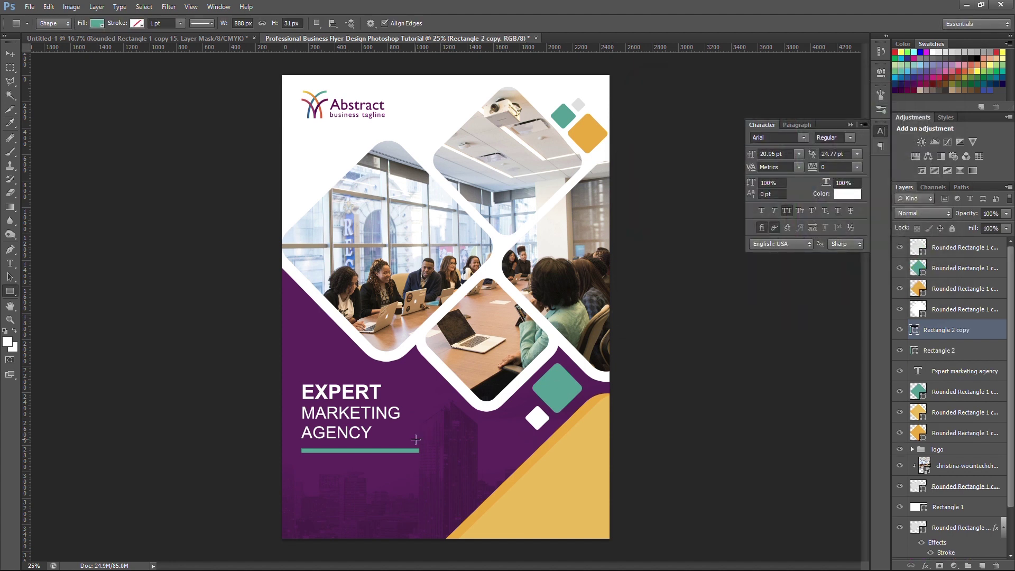
pyautogui.press('v')
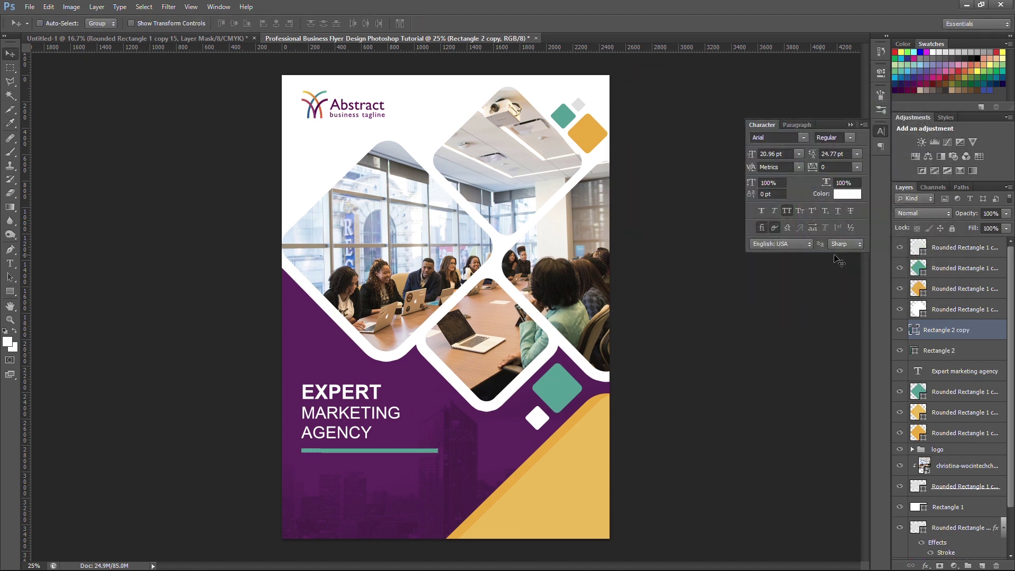
pyautogui.doubleClick(919, 329)
pyautogui.click(587, 133)
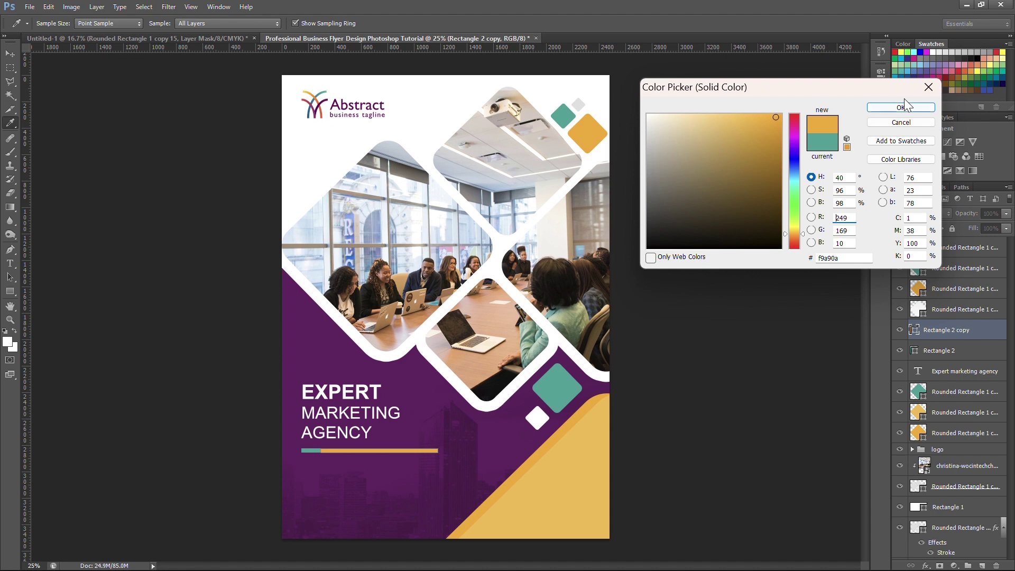
pyautogui.click(881, 110)
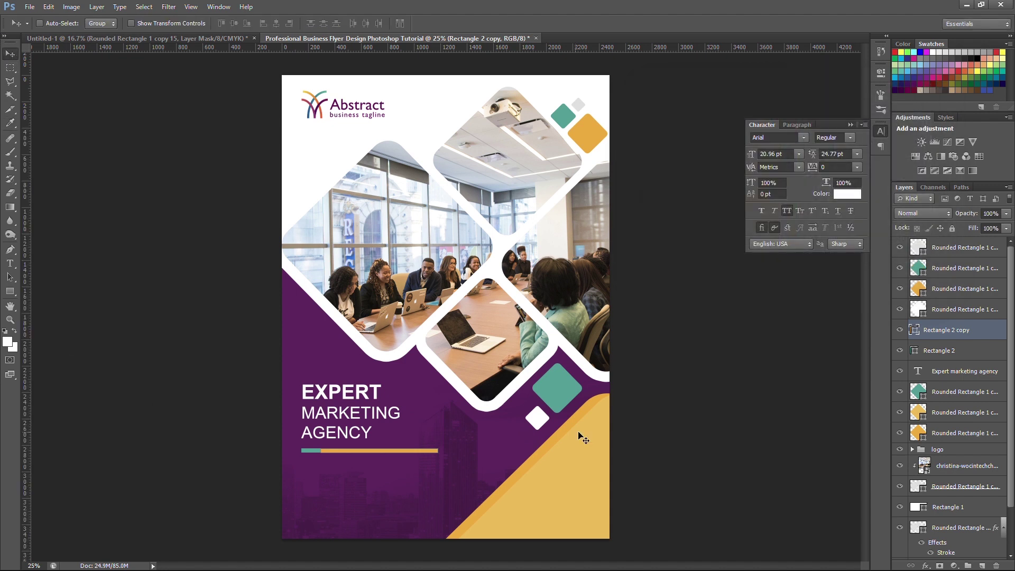
# - Shorten the orange bar to 68.13% width from its right end and trim the teal bar to end at the same point
pyautogui.hotkey('ctrl', 't')
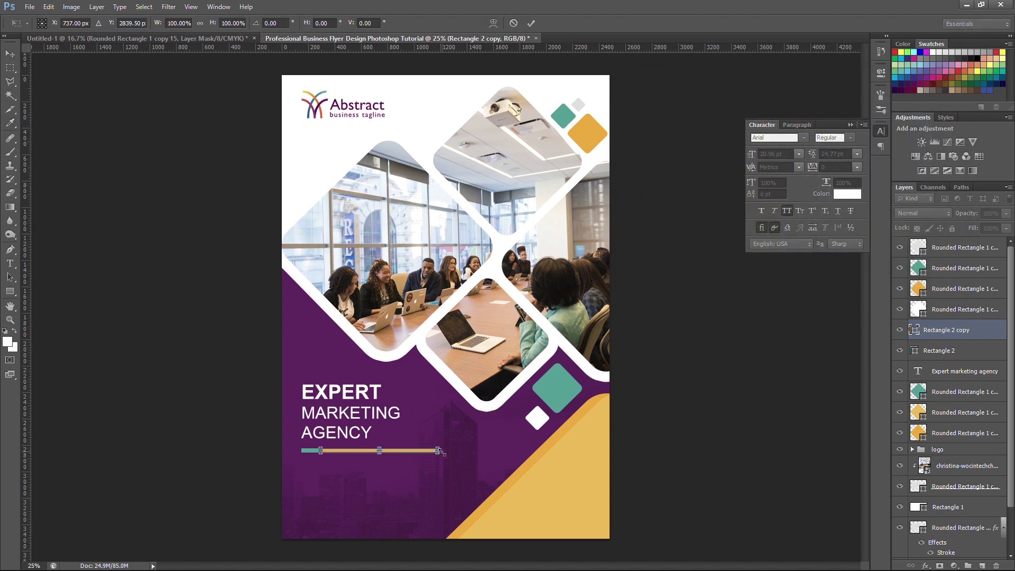
pyautogui.moveTo(439, 451); pyautogui.dragTo(418, 450)
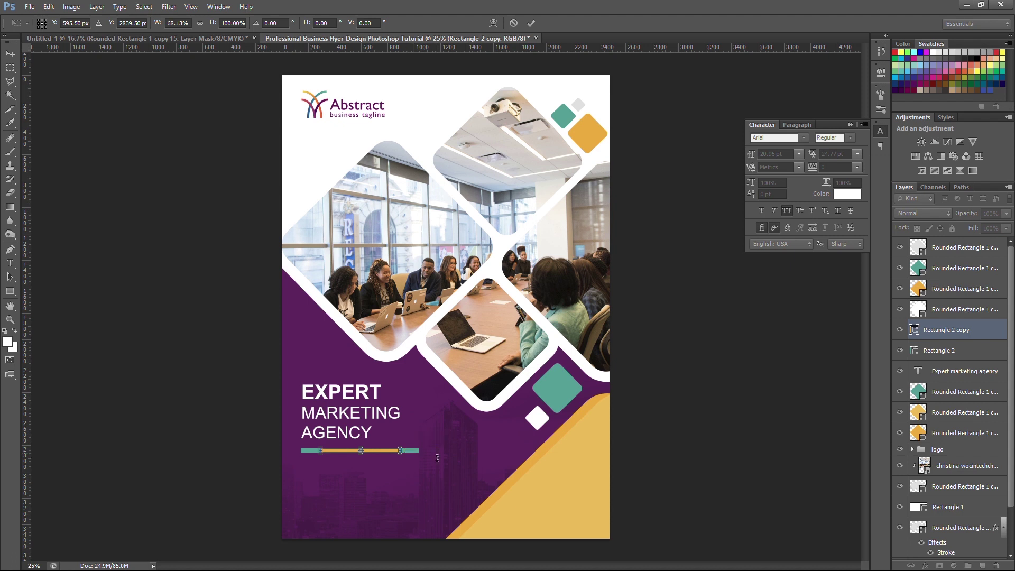
pyautogui.press('Return')
pyautogui.click(939, 352)
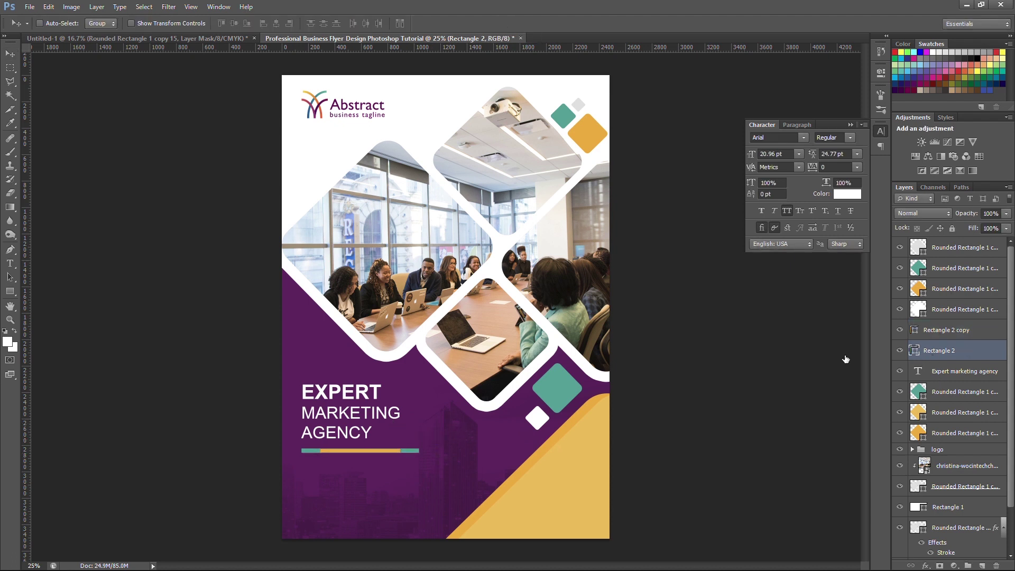
pyautogui.hotkey('ctrl', 't')
pyautogui.moveTo(419, 450); pyautogui.dragTo(400, 451)
pyautogui.press('Return')
# - Trim the orange bar's left end to the middle of the underline so teal and orange each cover half
pyautogui.click(945, 327)
pyautogui.hotkey('ctrl', 't')
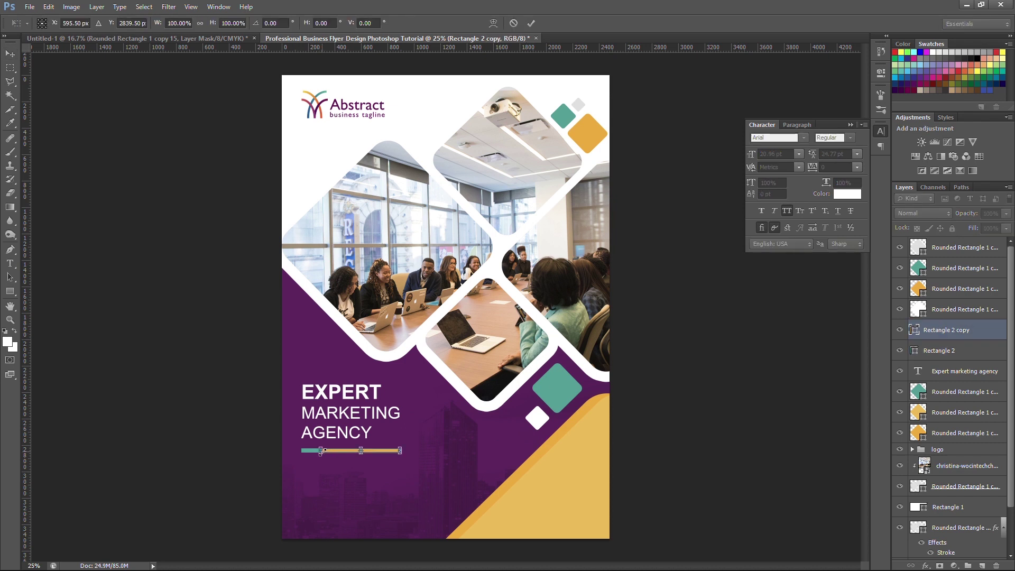
pyautogui.moveTo(320, 451); pyautogui.dragTo(350, 451)
pyautogui.press('Return')
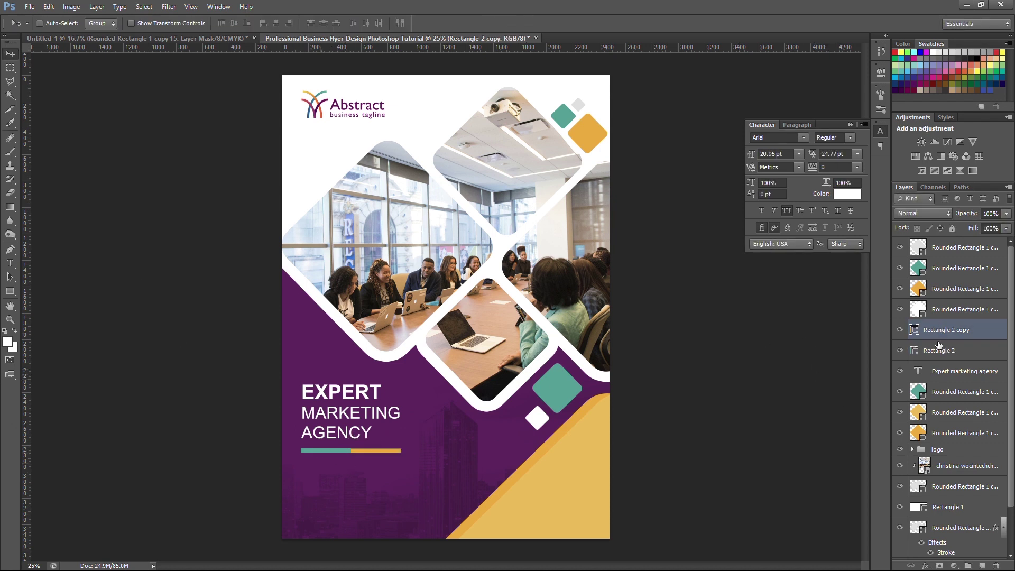
# - Move the two underline bars and the heading text together to the top of the layer stack
pyautogui.keyDown('shift'); pyautogui.click(953, 351); pyautogui.keyUp('shift')
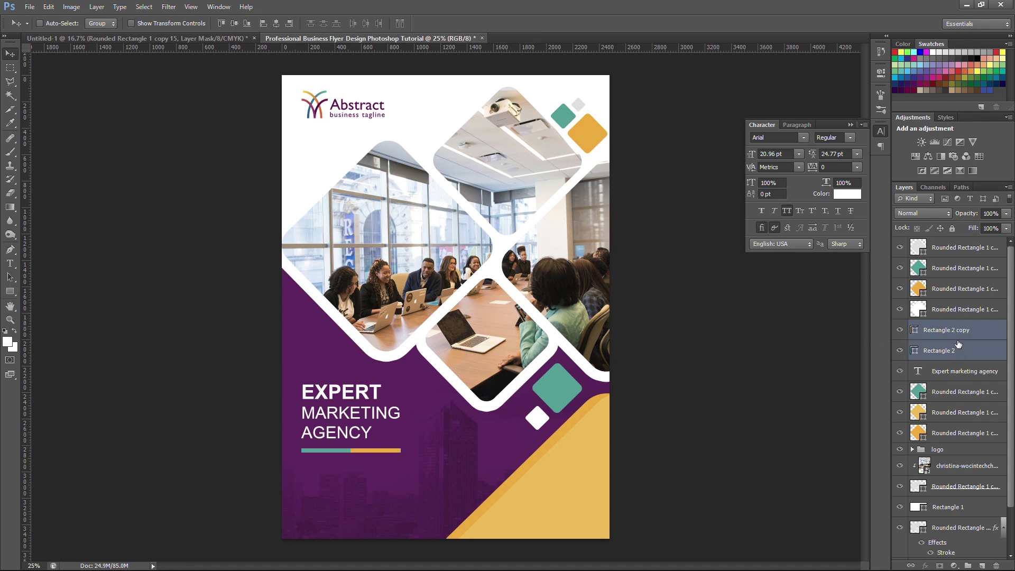
pyautogui.keyDown('shift'); pyautogui.click(949, 373); pyautogui.keyUp('shift')
pyautogui.moveTo(949, 373); pyautogui.dragTo(952, 243)
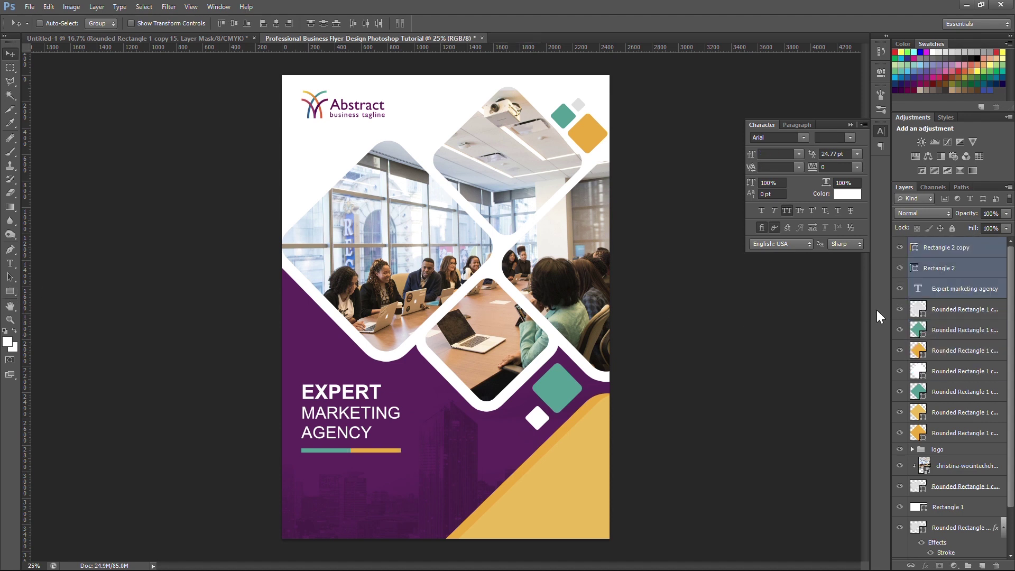
# - Draw a white circle, duplicate it, and shrink the copy about its centre to prepare a ring
pyautogui.click(954, 289)
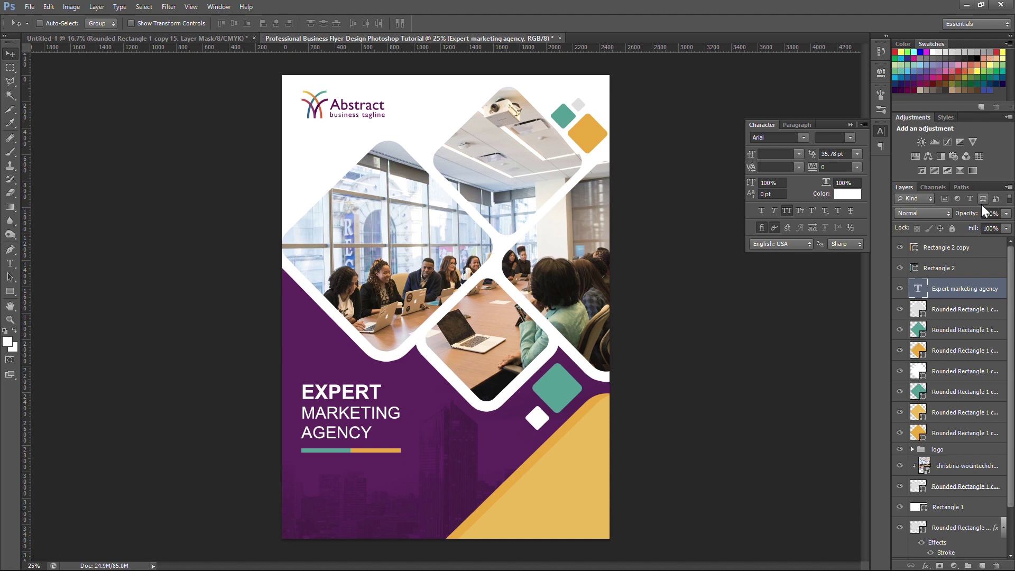
pyautogui.click(949, 248)
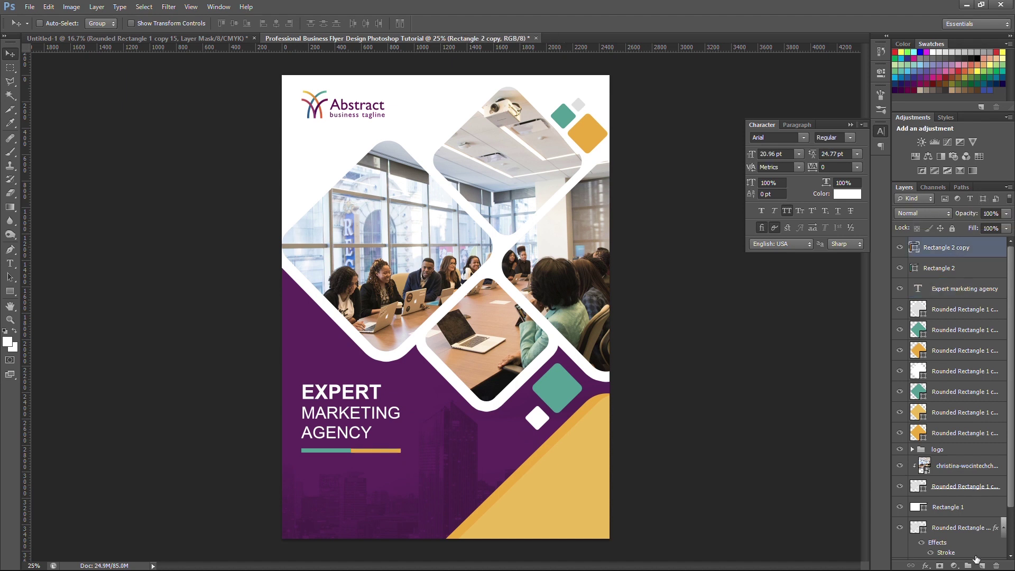
pyautogui.click(982, 565)
pyautogui.moveTo(10, 291); pyautogui.dragTo(50, 312)
pyautogui.moveTo(293, 347); pyautogui.dragTo(369, 423)
pyautogui.moveTo(950, 248); pyautogui.dragTo(982, 565)
pyautogui.hotkey('ctrl', 't')
pyautogui.moveTo(370, 349); pyautogui.dragTo(359, 358)
pyautogui.press('Return')
# - Fill the inner circle with the background purple, then shrink both circles and place the ring below the two-colour underline
pyautogui.doubleClick(918, 247)
pyautogui.click(465, 431)
pyautogui.press('Return')
pyautogui.hotkey('ctrl', 't')
pyautogui.moveTo(369, 348); pyautogui.dragTo(354, 363)
pyautogui.moveTo(343, 387); pyautogui.dragTo(330, 485)
pyautogui.press('Return')
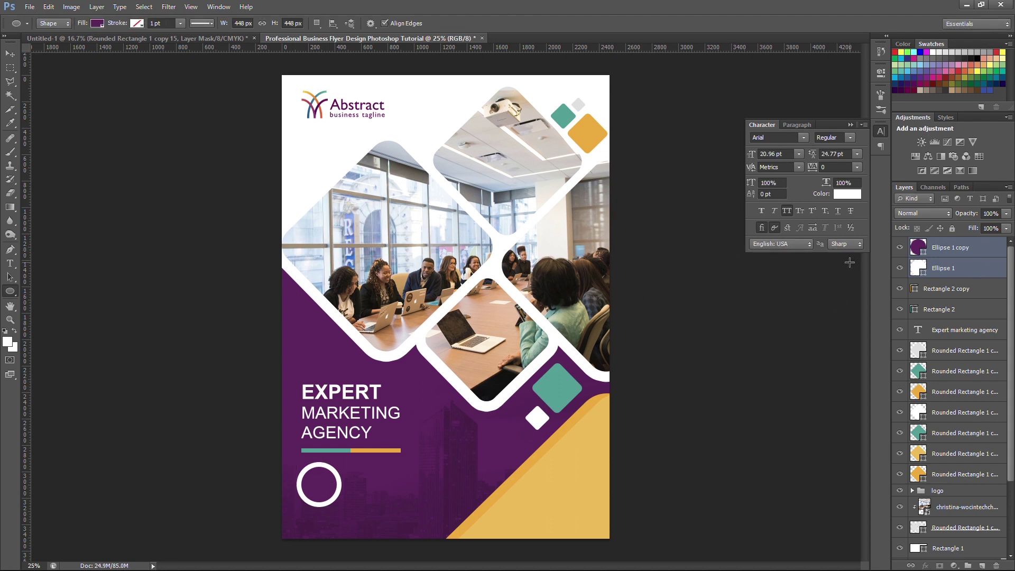
# - On a new layer between the two circles, outline a wedge over the ring's right side with the Pen tool and make it a selection
pyautogui.click(983, 268)
pyautogui.click(985, 566)
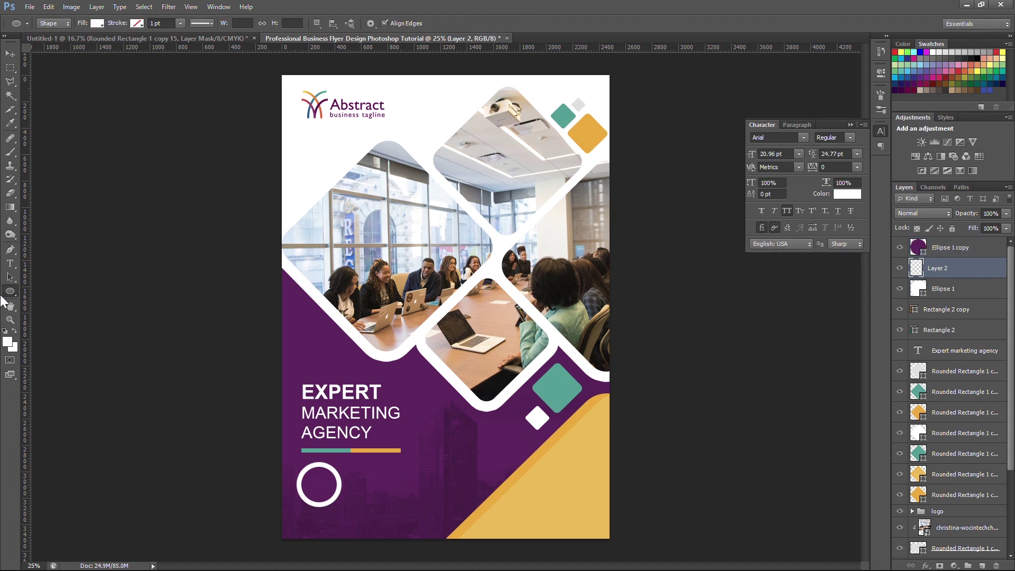
pyautogui.click(10, 250)
pyautogui.click(319, 484)
pyautogui.click(344, 511)
pyautogui.click(372, 481)
pyautogui.click(330, 454)
pyautogui.click(320, 458)
pyautogui.rightClick(336, 469)
pyautogui.click(400, 207)
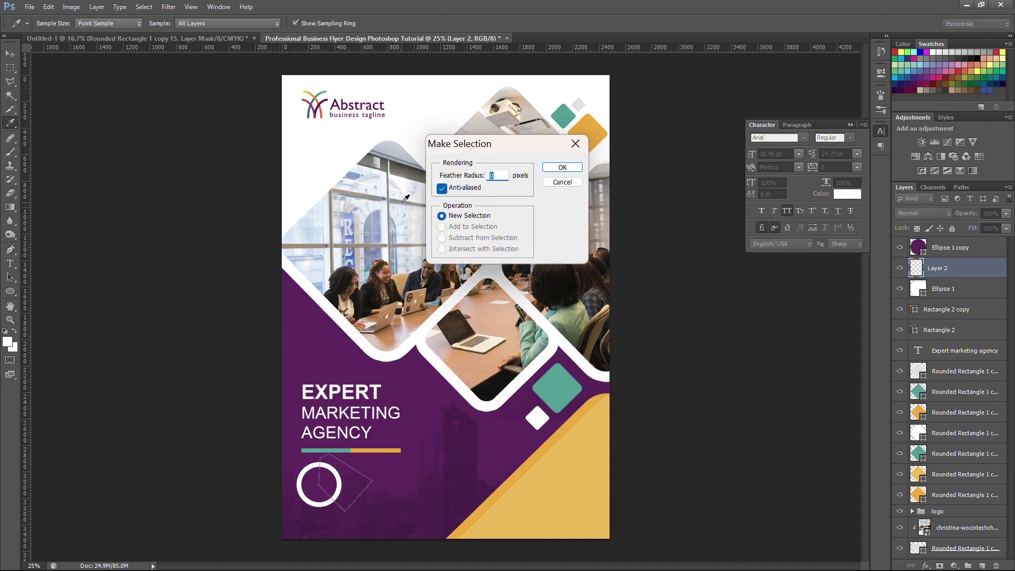
pyautogui.press('Return')
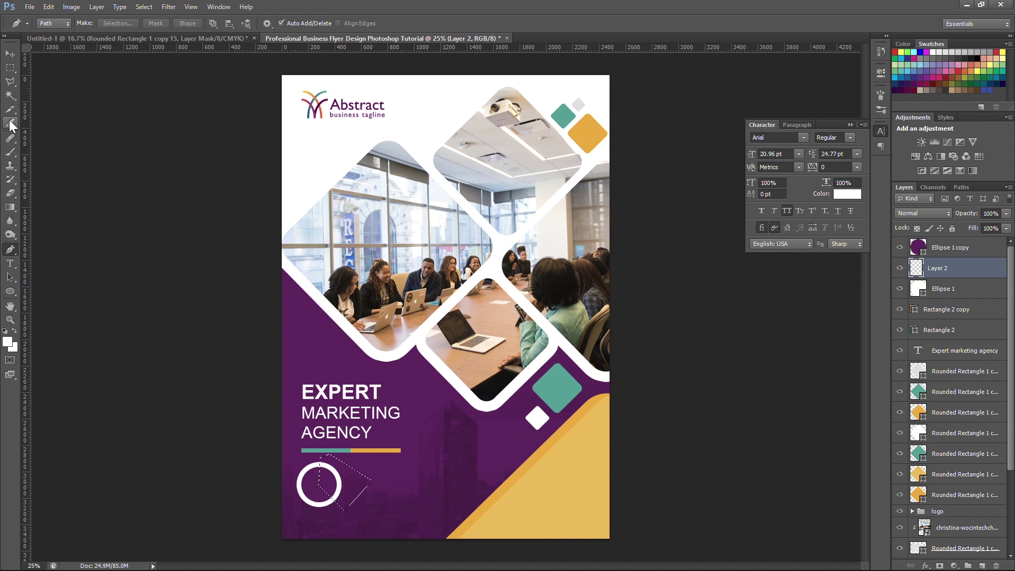
# - Paint the wedge selection with orange sampled from the underline, deselect, and clip the wedge layer to the white circle
pyautogui.click(10, 152)
pyautogui.click(57, 154)
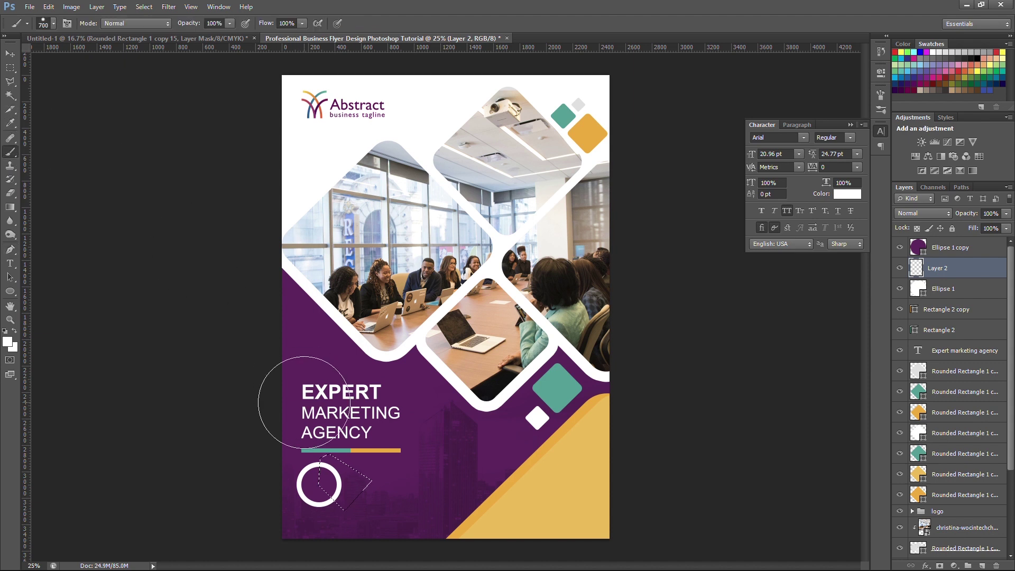
pyautogui.press('i')
pyautogui.click(356, 451)
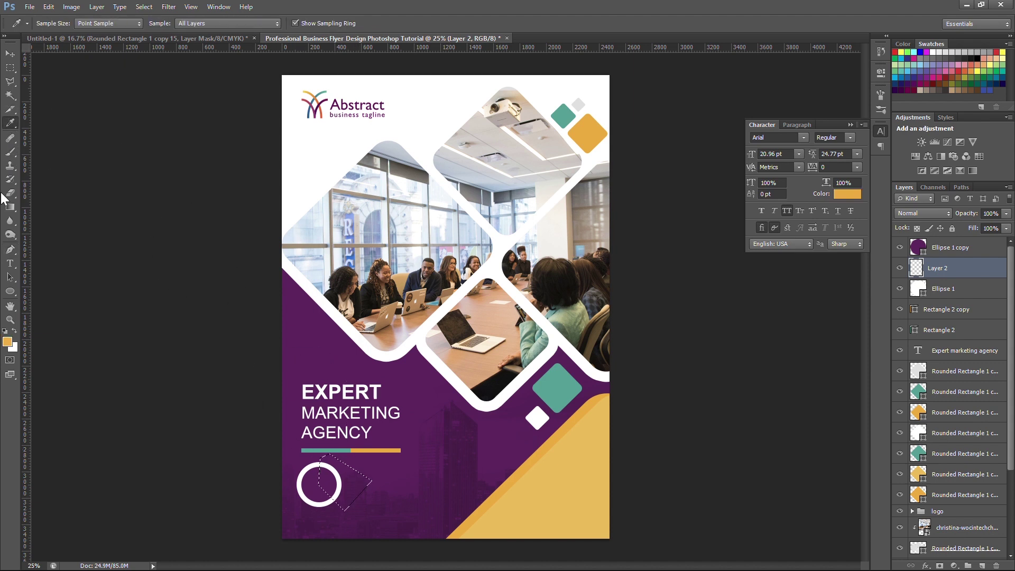
pyautogui.click(10, 152)
pyautogui.click(338, 490)
pyautogui.hotkey('ctrl', 'd')
pyautogui.press('v')
pyautogui.press('w')
pyautogui.press('v')
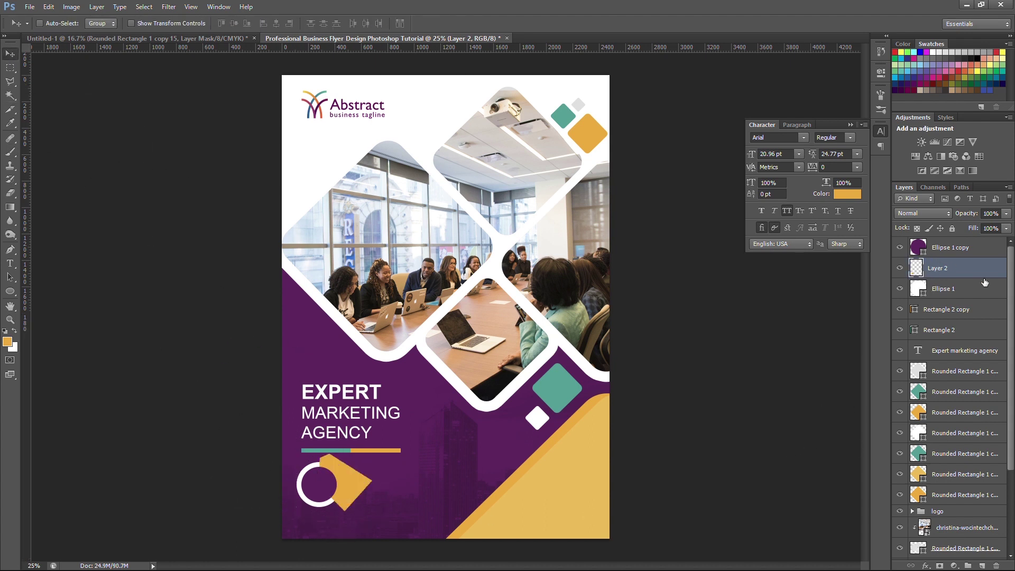
pyautogui.rightClick(970, 271)
pyautogui.click(833, 265)
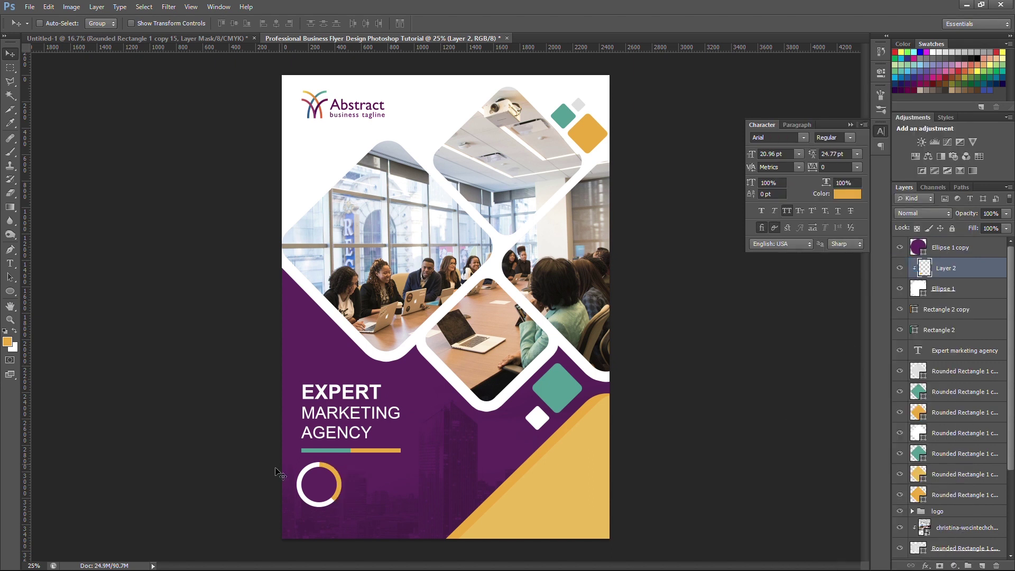
# - Duplicate the heading text and replace the copy's content with "40%"
pyautogui.moveTo(951, 351); pyautogui.dragTo(982, 566)
pyautogui.moveTo(359, 421); pyautogui.dragTo(464, 470)
pyautogui.press('t')
pyautogui.click(463, 465)
pyautogui.hotkey('ctrl', 'a')
pyautogui.write('40')
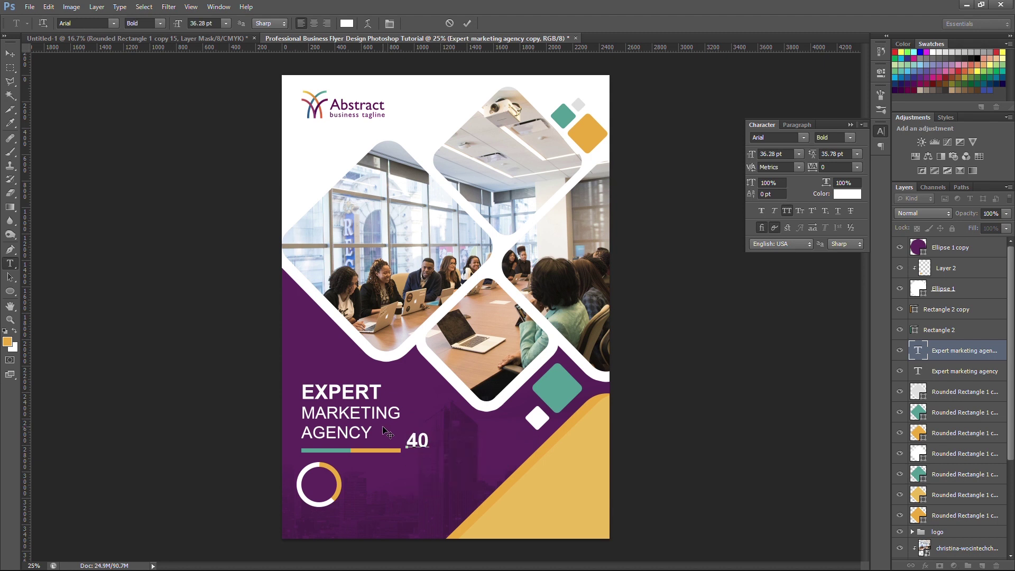
pyautogui.write('%')
# - Scale the 40% text to 22.36 pt, bring it to the front, and centre it inside the ring
pyautogui.click(10, 53)
pyautogui.hotkey('ctrl', 't')
pyautogui.moveTo(446, 431); pyautogui.dragTo(332, 477)
pyautogui.press('Return')
pyautogui.hotkey('ctrl', 'shift', ']')
pyautogui.hotkey('ctrl', 't')
pyautogui.press('Return')
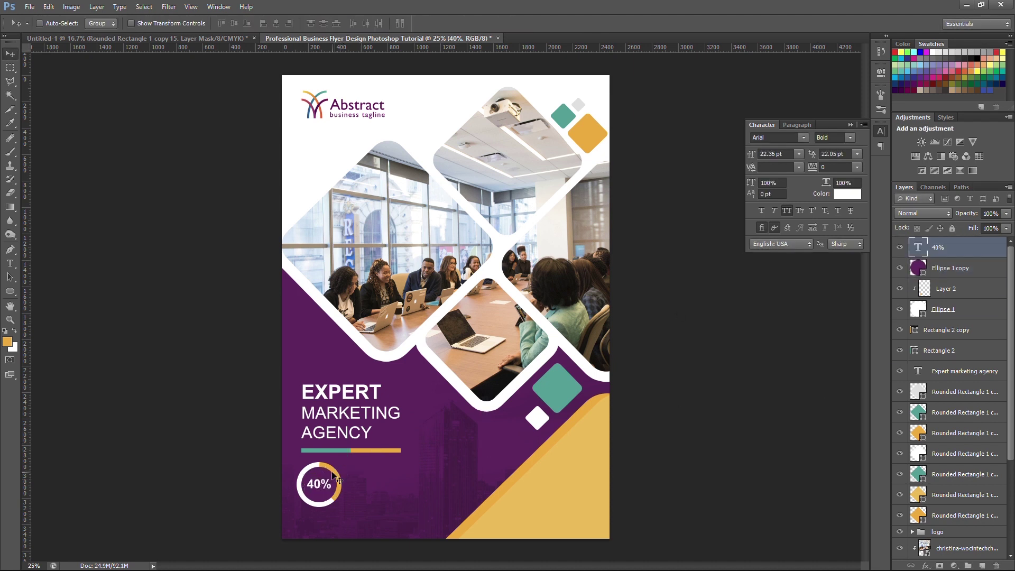
# - Group the 40% text with the ring layers and name the group "pic"
pyautogui.keyDown('shift'); pyautogui.click(973, 311); pyautogui.keyUp('shift')
pyautogui.hotkey('ctrl', 'g')
pyautogui.doubleClick(936, 243)
pyautogui.write('pic')
pyautogui.press('Return')
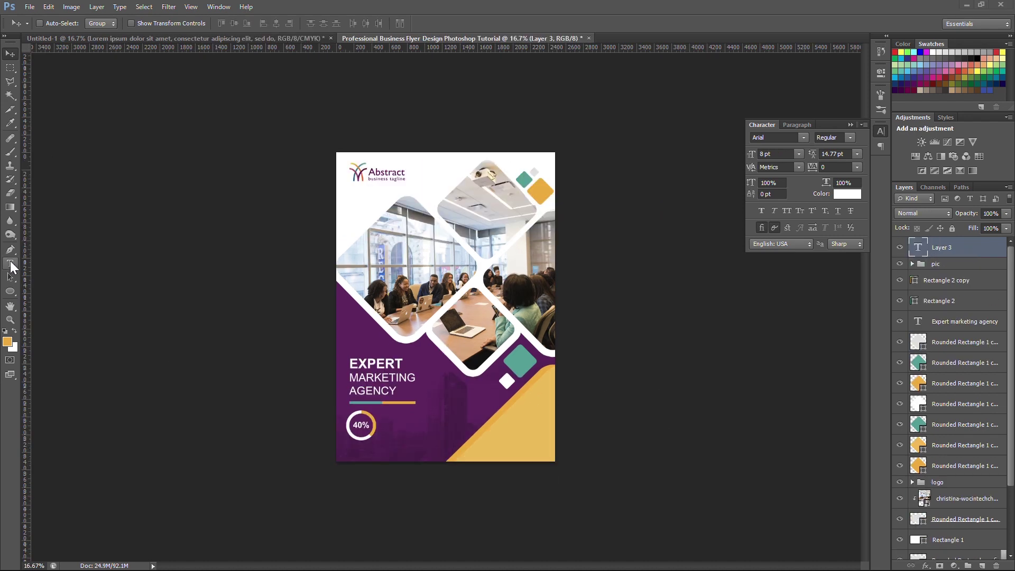
# - Create a paragraph text box to the right of the 40% ring and paste the Lorem ipsum placeholder text into it
pyautogui.click(10, 264)
pyautogui.moveTo(382, 414); pyautogui.dragTo(461, 444)
pyautogui.hotkey('ctrl', 'v')
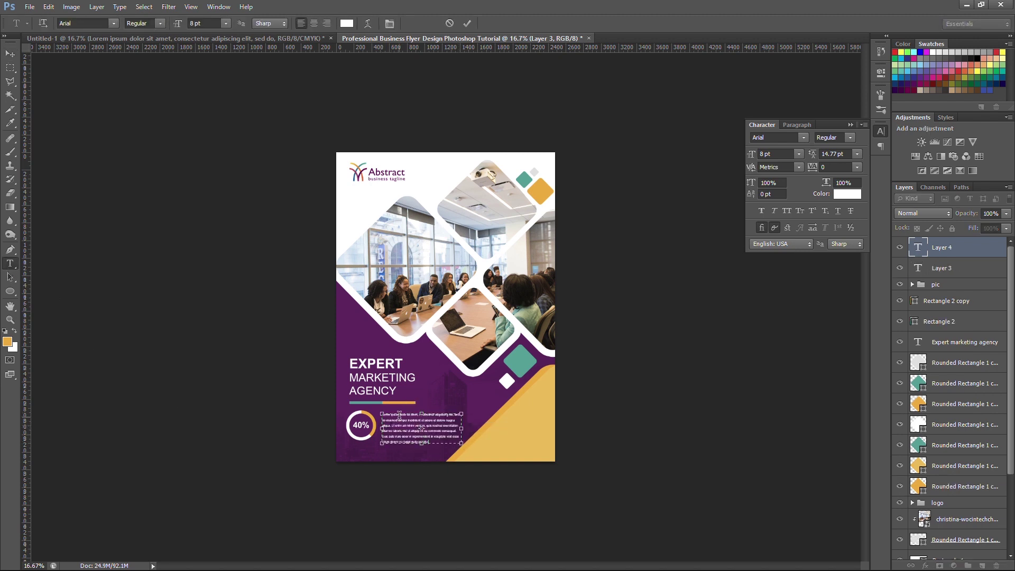
pyautogui.hotkey('ctrl', '+')
pyautogui.hotkey('ctrl', '+')
pyautogui.scroll(-6, 332, 317)
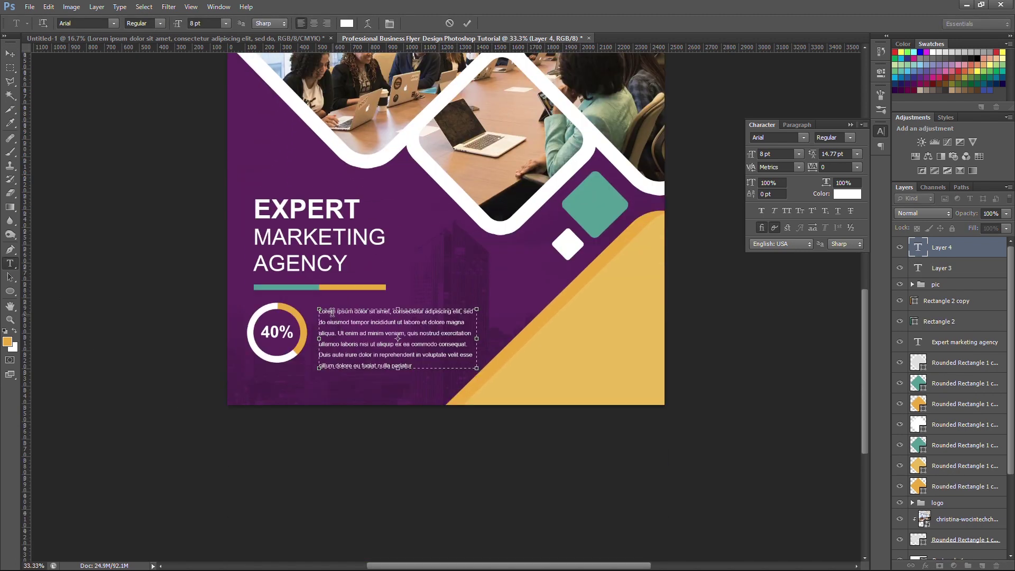
pyautogui.click(11, 53)
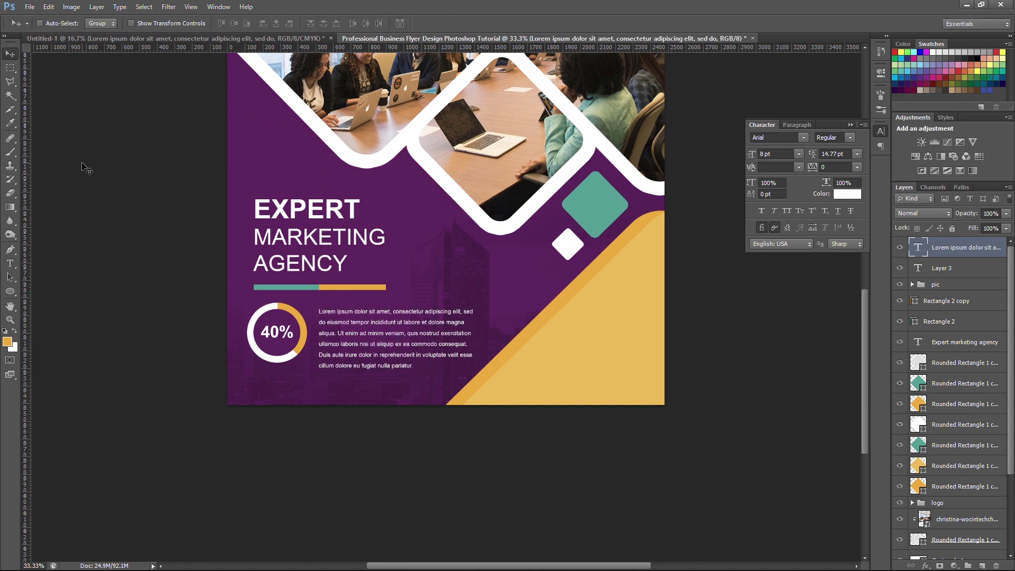
pyautogui.moveTo(385, 341); pyautogui.dragTo(388, 335)
pyautogui.hotkey('ctrl', '-')
pyautogui.moveTo(978, 249); pyautogui.dragTo(982, 564)
pyautogui.moveTo(386, 501); pyautogui.dragTo(346, 418)
pyautogui.click(10, 263)
pyautogui.write('www.companyname.com')
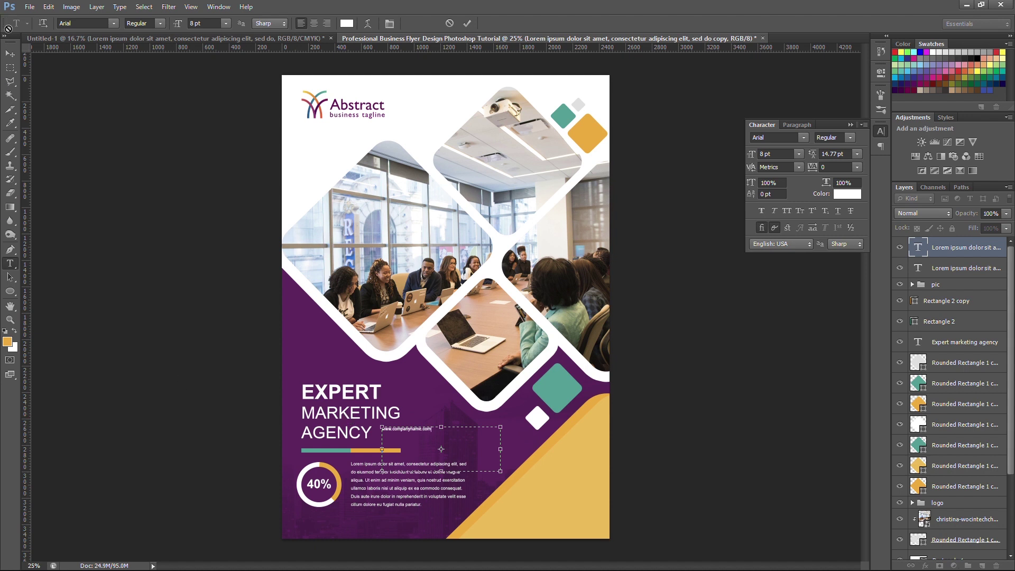
# - Reduce the height of the website text box and position the web address below the 40% ring, aligned with the heading
pyautogui.click(10, 54)
pyautogui.moveTo(427, 439); pyautogui.dragTo(348, 533)
pyautogui.press('t')
pyautogui.click(355, 527)
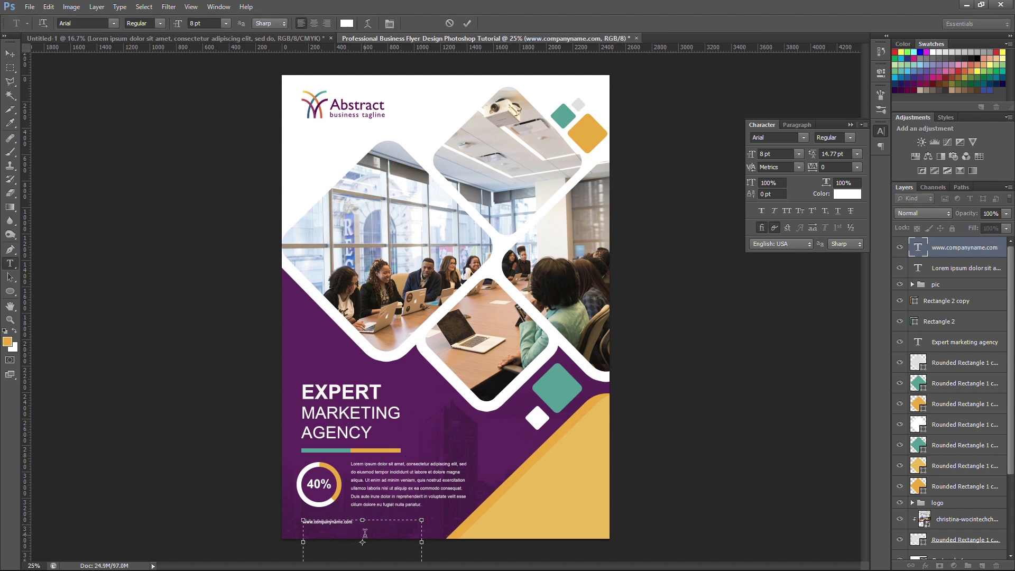
pyautogui.moveTo(472, 459); pyautogui.dragTo(468, 443)
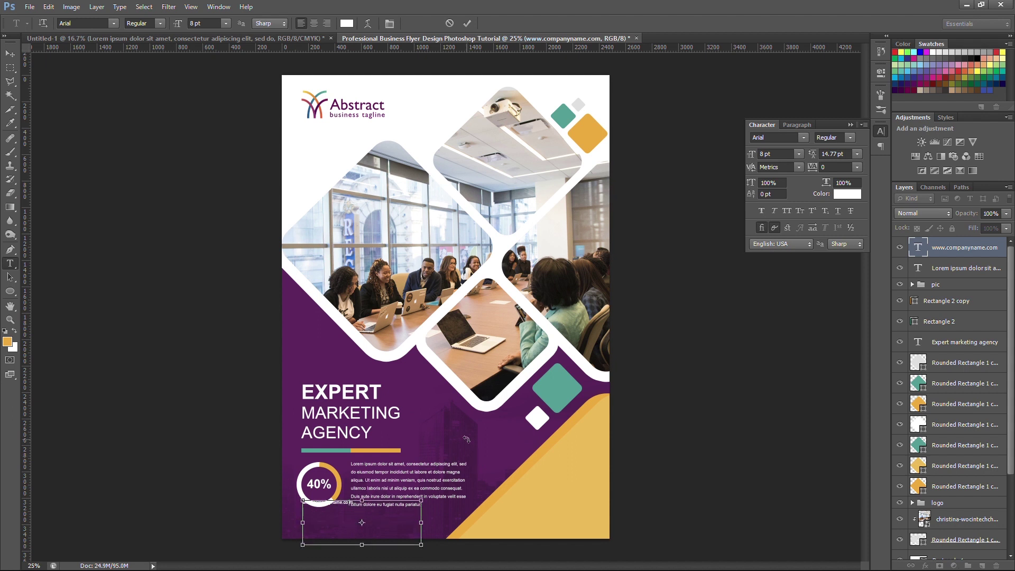
pyautogui.moveTo(353, 551); pyautogui.dragTo(354, 525)
pyautogui.hotkey('ctrl', 'a')
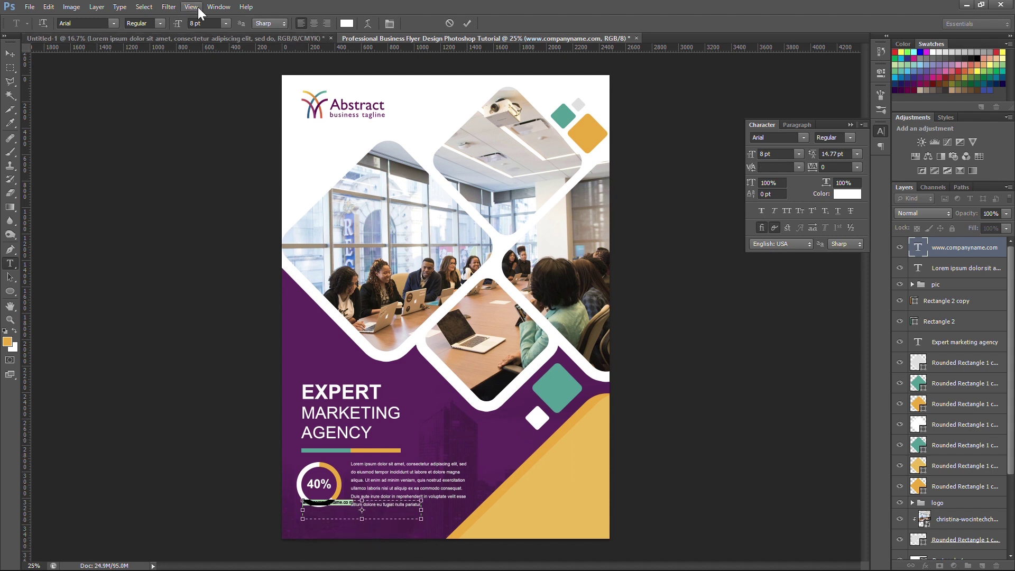
pyautogui.click(780, 150)
pyautogui.click(10, 53)
pyautogui.moveTo(356, 505); pyautogui.dragTo(365, 523)
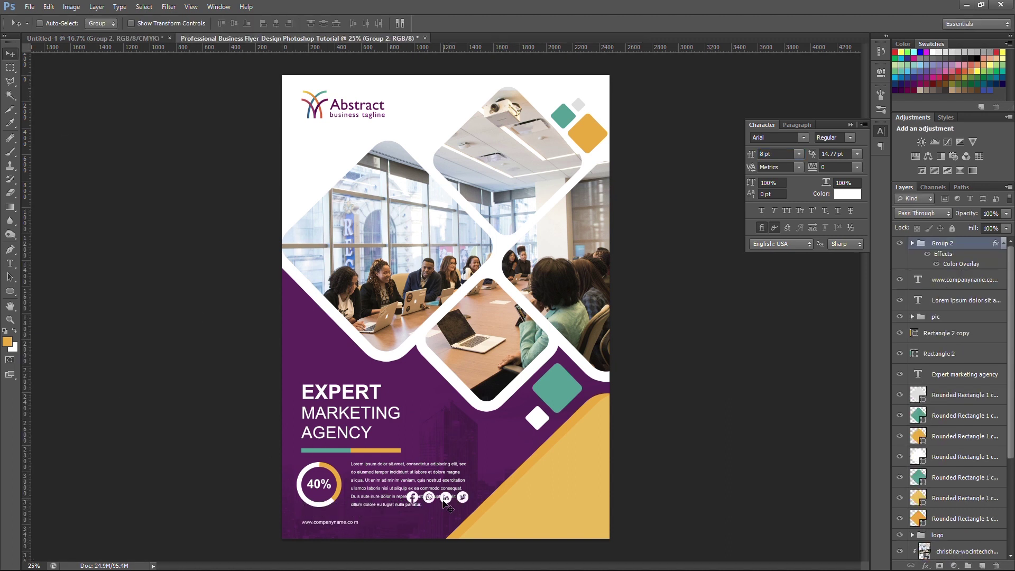
# - Scale down the white social media icon group and place it beside the website address, below the body paragraph
pyautogui.moveTo(439, 520)
pyautogui.mouseDown()
pyautogui.moveTo(449, 529)
pyautogui.moveTo(431, 516)
pyautogui.mouseUp()
pyautogui.hotkey('ctrl', 't')
pyautogui.press('Return')
pyautogui.hotkey('shift', 'Left')
pyautogui.hotkey('shift', 'Left')
pyautogui.hotkey('shift', 'Down')
pyautogui.hotkey('shift', 'Down')
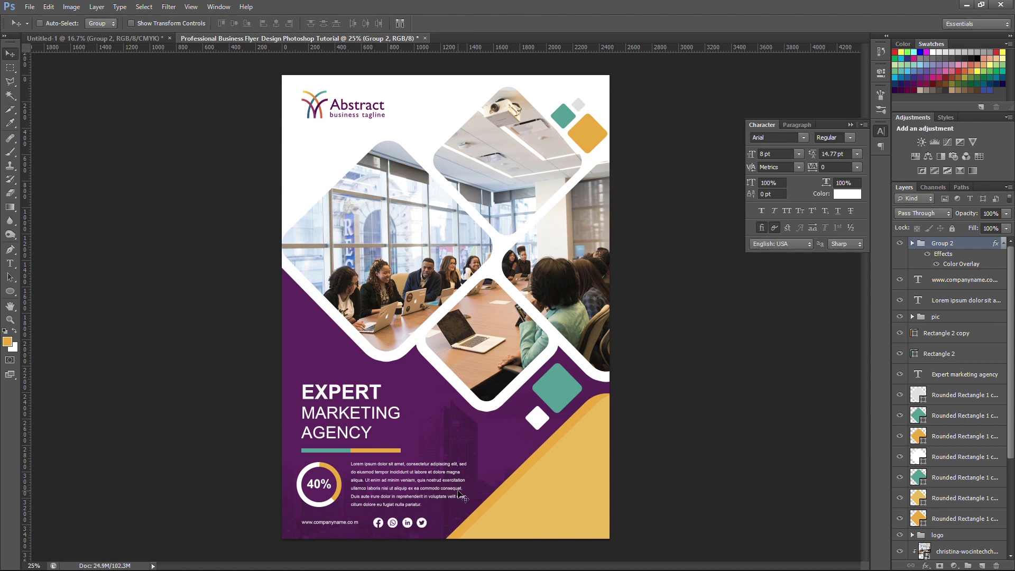
# - Rename the icon group as "social media icons"
pyautogui.doubleClick(944, 243)
pyautogui.write('soc')
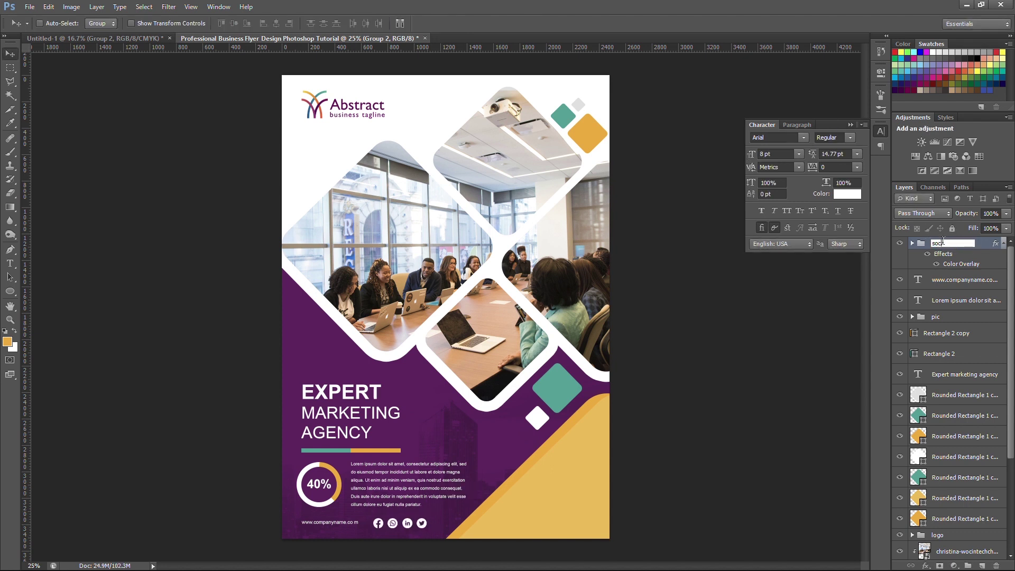
pyautogui.write('ial media icons')
pyautogui.press('Return')
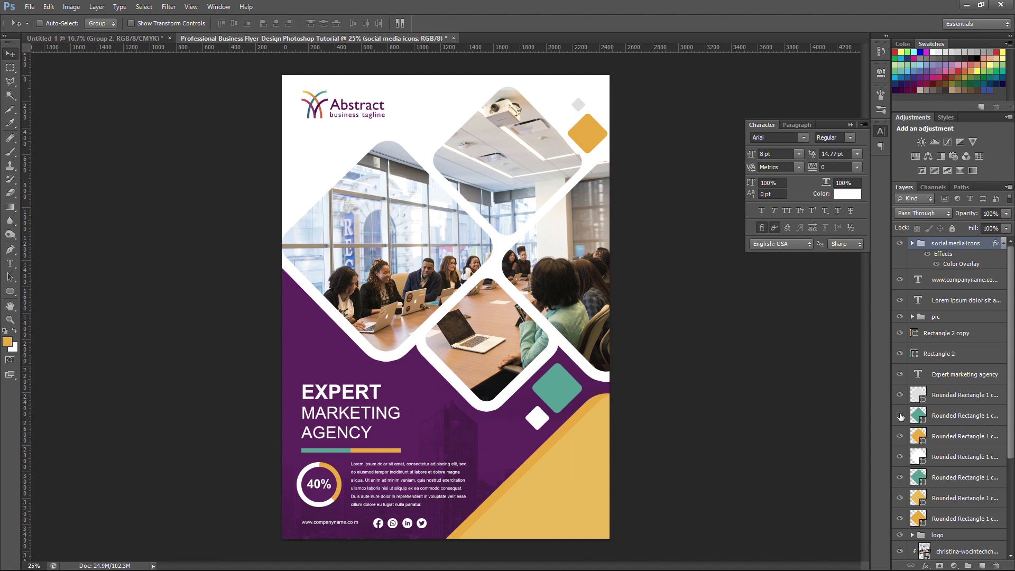
# - Identify the layer of the large teal diamond, duplicate it, and place the copy above the white diamond's layer
pyautogui.click(900, 477)
pyautogui.click(900, 478)
pyautogui.click(951, 476)
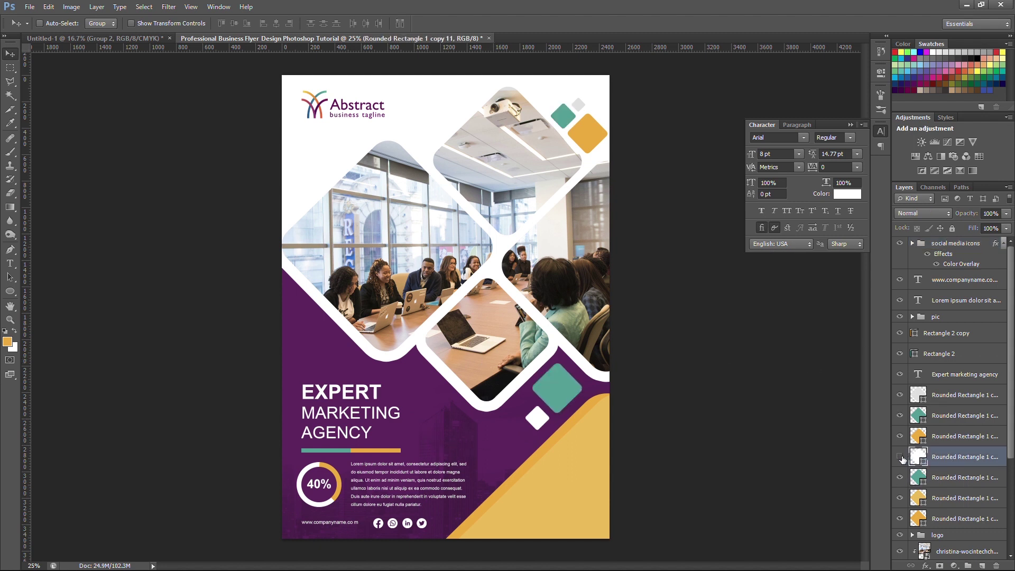
pyautogui.moveTo(951, 477); pyautogui.dragTo(983, 565)
pyautogui.moveTo(942, 483); pyautogui.dragTo(947, 445)
# - Move the teal diamond copy half off the flyer's left edge, below the left photo, and enlarge it to about 151%
pyautogui.moveTo(527, 408); pyautogui.dragTo(314, 266)
pyautogui.hotkey('ctrl', 't')
pyautogui.moveTo(298, 300)
pyautogui.mouseDown()
pyautogui.moveTo(303, 322)
pyautogui.moveTo(294, 315)
pyautogui.mouseUp()
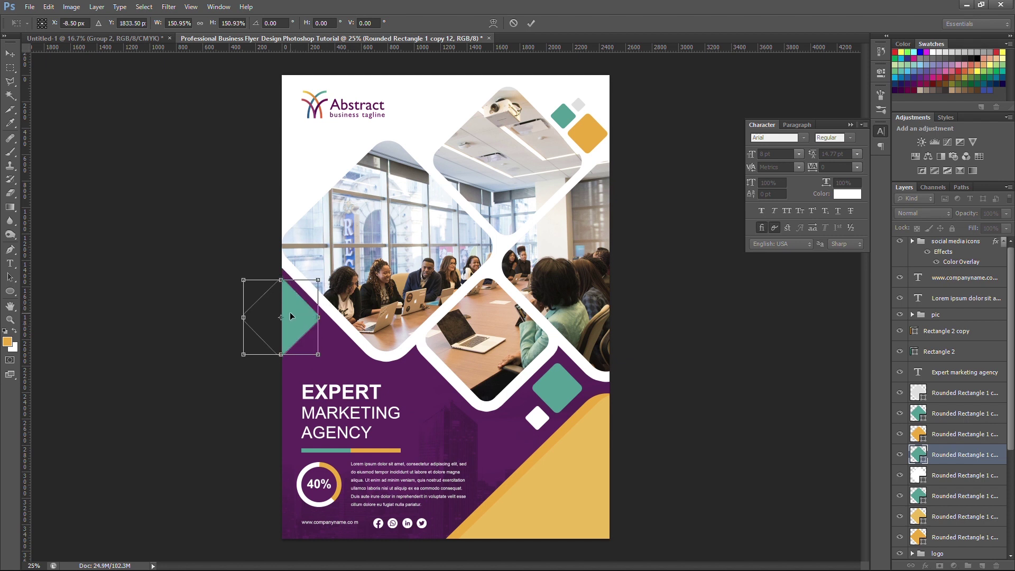
pyautogui.press('Return')
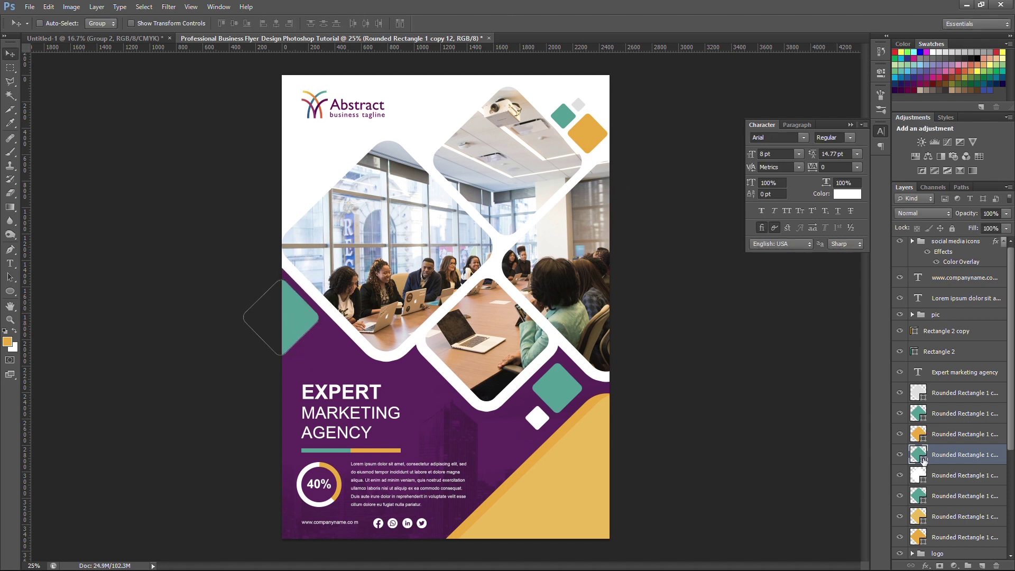
# - Recolour the enlarged diamond at the left edge with the light yellow of the flyer's bottom corner
pyautogui.doubleClick(922, 460)
pyautogui.click(582, 449)
pyautogui.click(902, 107)
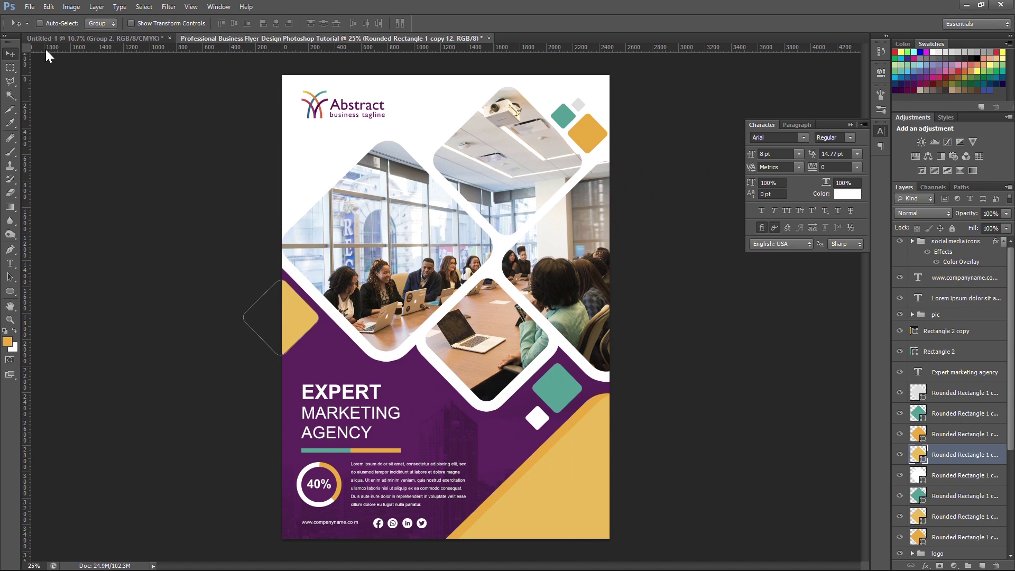
# - Duplicate the grey photo-frame diamonds layer above the logo group and check the copy's layer style
pyautogui.hotkey('ctrl', '-')
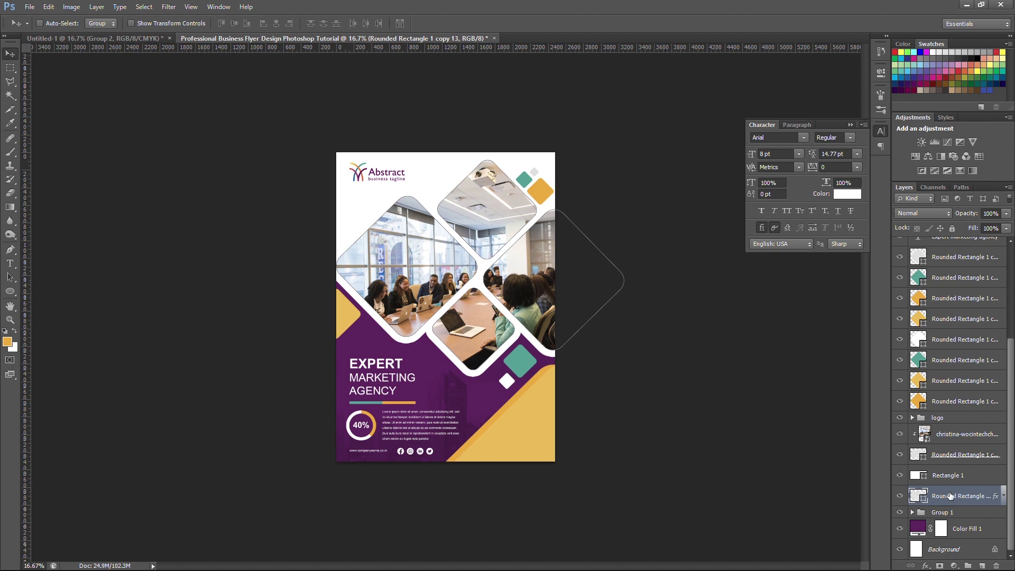
pyautogui.moveTo(954, 497); pyautogui.dragTo(960, 424)
pyautogui.doubleClick(996, 422)
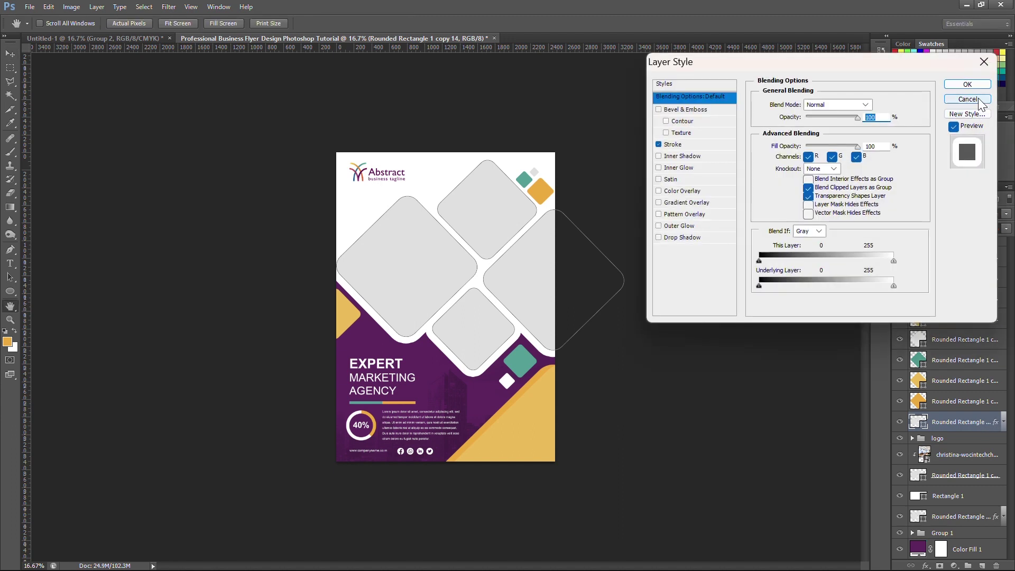
pyautogui.click(967, 84)
# - Fill the copied photo diamonds with the flyer's background purple and blend the layer as Multiply at 34% opacity
pyautogui.doubleClick(918, 422)
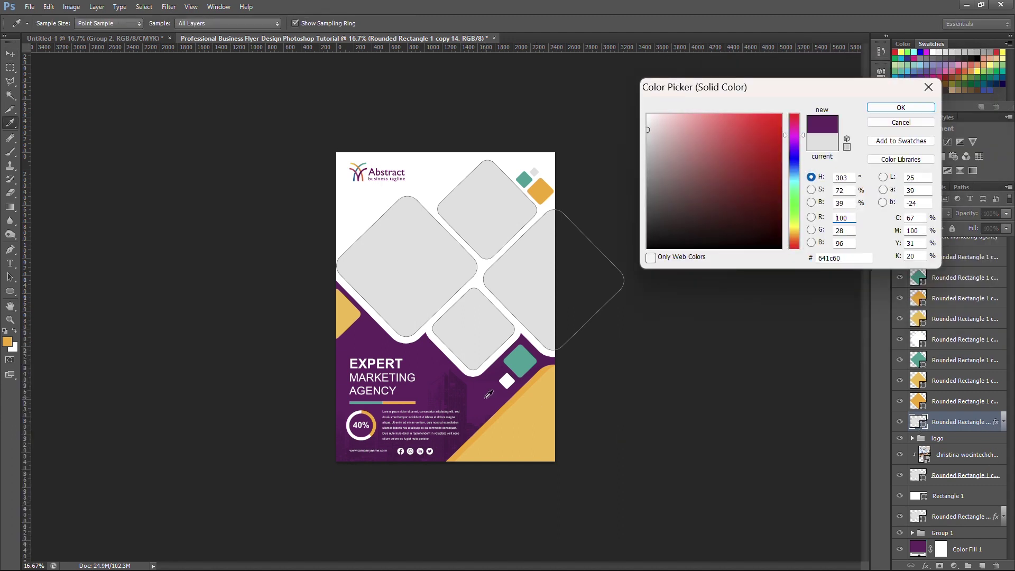
pyautogui.click(370, 349)
pyautogui.click(920, 106)
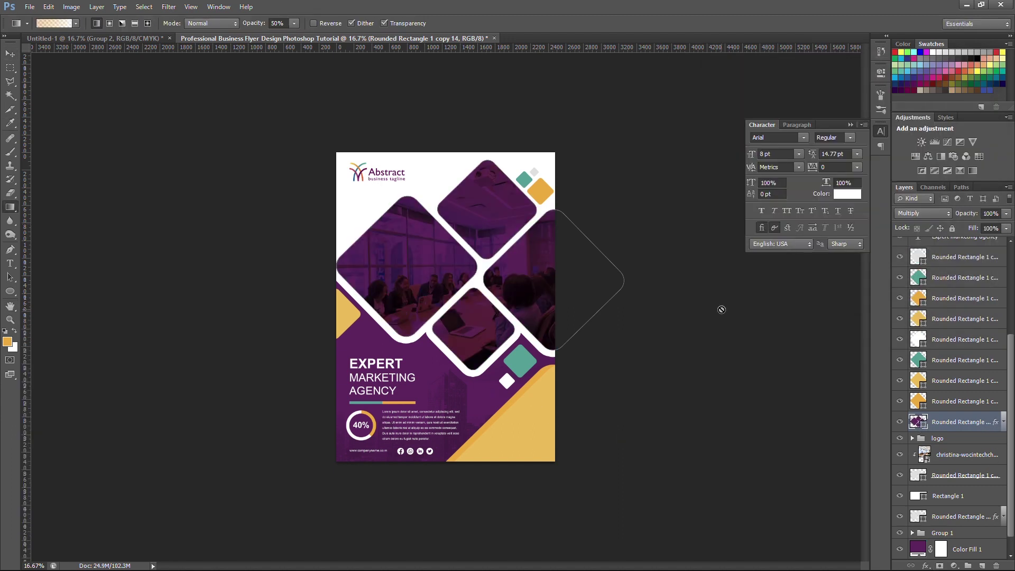
pyautogui.moveTo(970, 215); pyautogui.dragTo(935, 215)
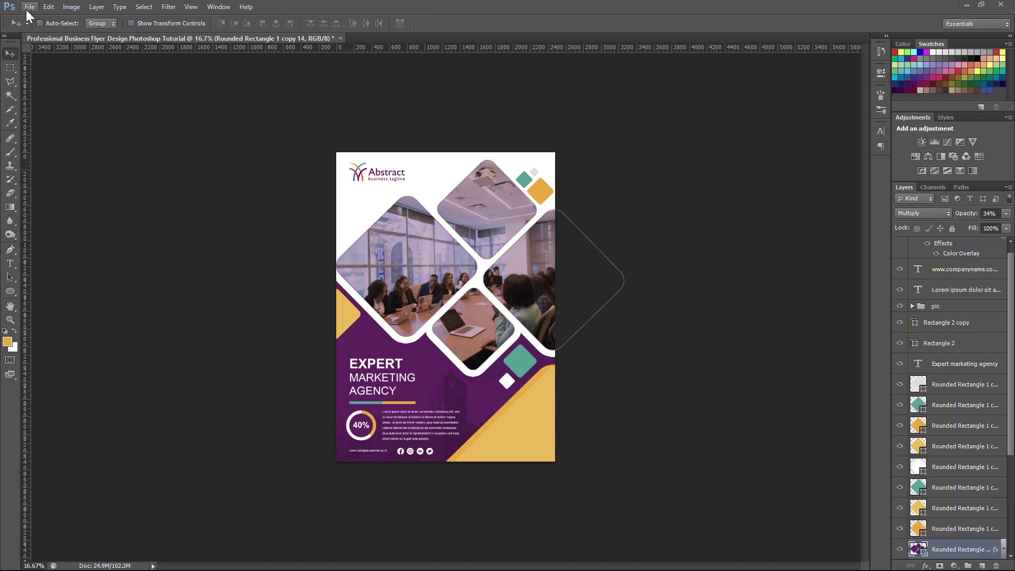
# - Place the image "pngimg.com - qr_code_PNG3" from the Tutorial elements folder into the flyer
pyautogui.click(29, 6)
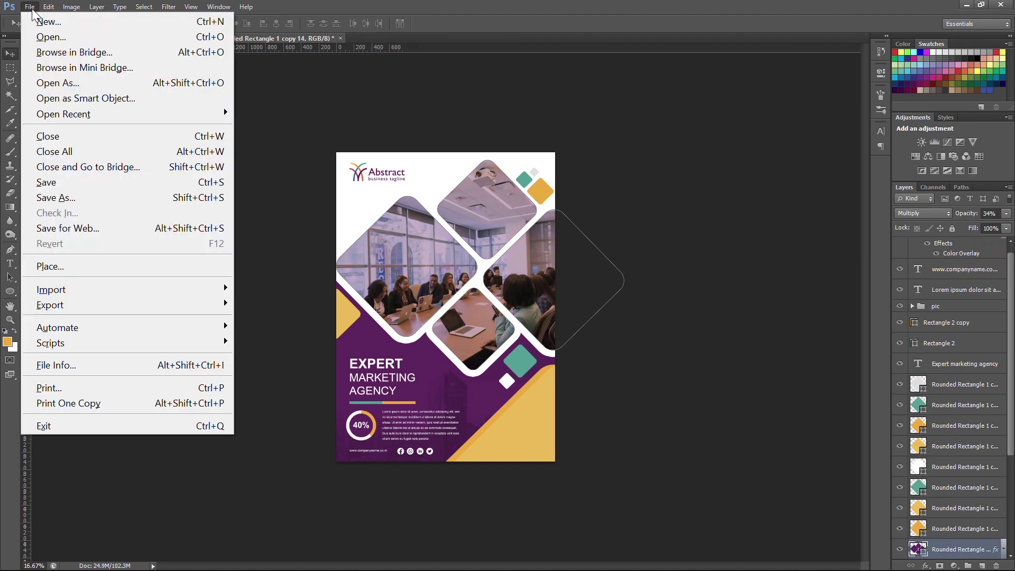
pyautogui.click(56, 271)
pyautogui.click(586, 142)
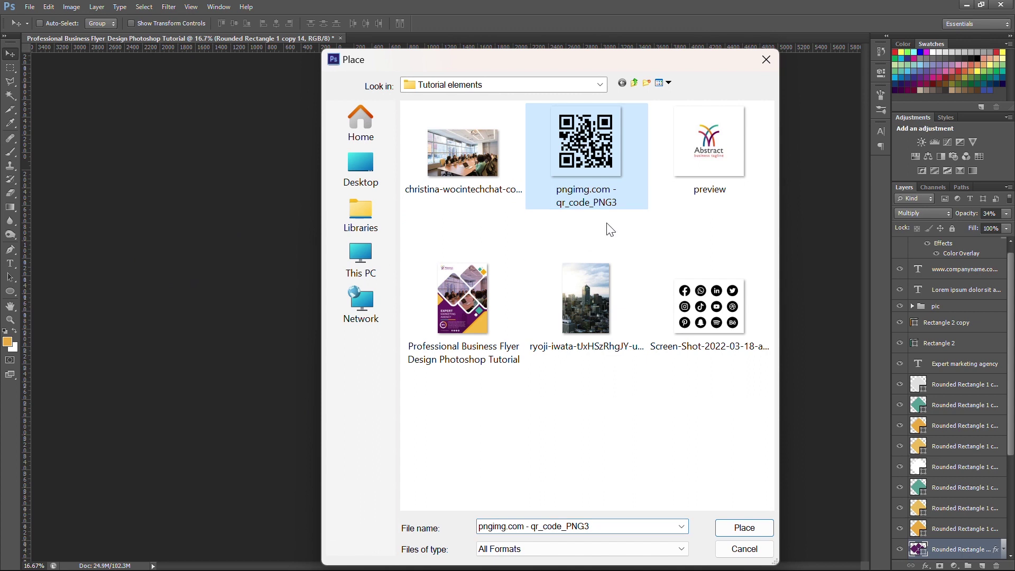
pyautogui.click(731, 520)
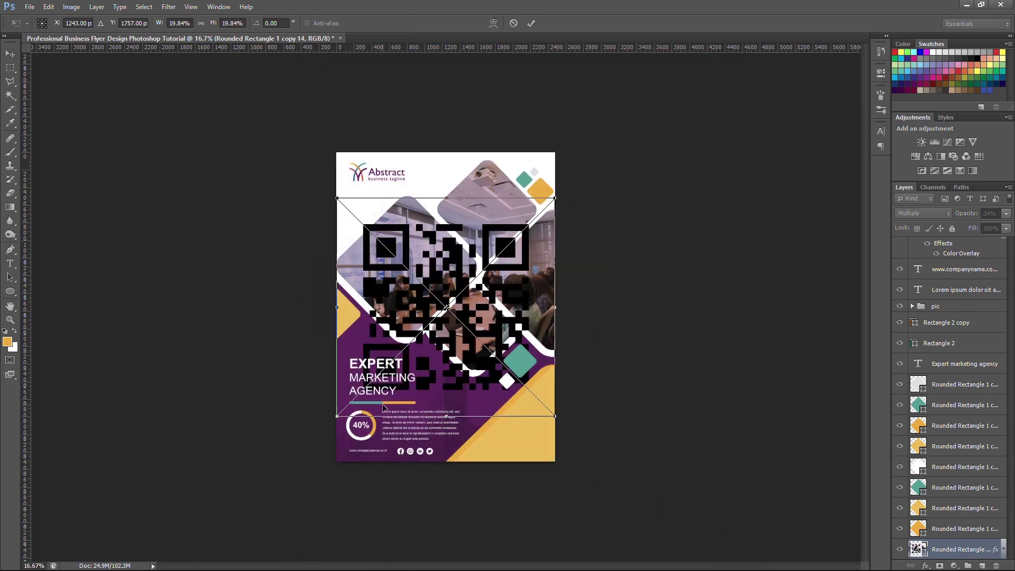
# - Scale the QR code down onto the yellow corner of the flyer and bring its layer to the front
pyautogui.moveTo(557, 196); pyautogui.dragTo(548, 411)
pyautogui.press('Return')
pyautogui.moveTo(945, 553); pyautogui.dragTo(975, 242)
# - Draw a rectangle of about 400 × 409 px covering the QR code and fill it with white
pyautogui.click(10, 291)
pyautogui.click(31, 292)
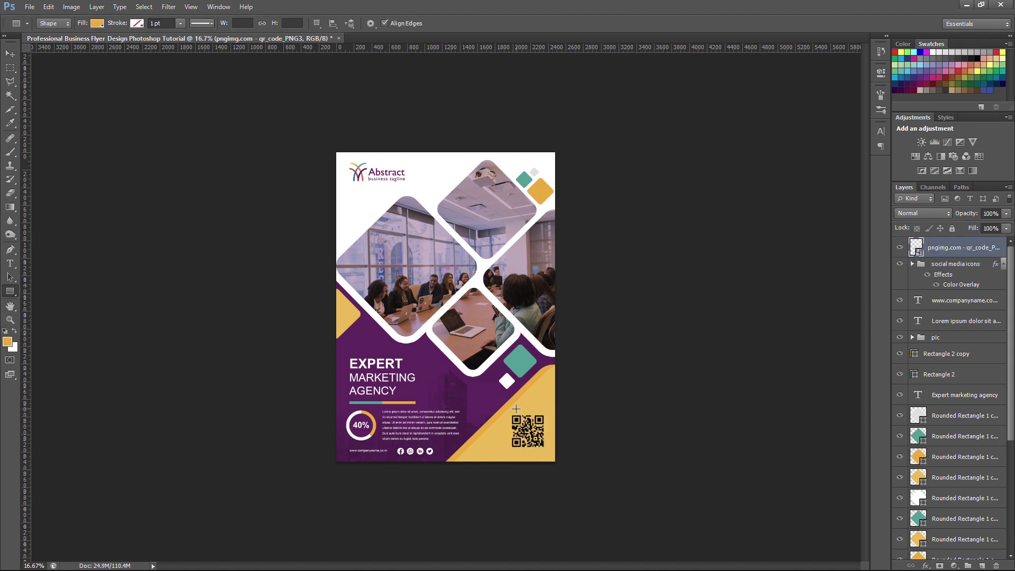
pyautogui.hotkey('ctrl', '+')
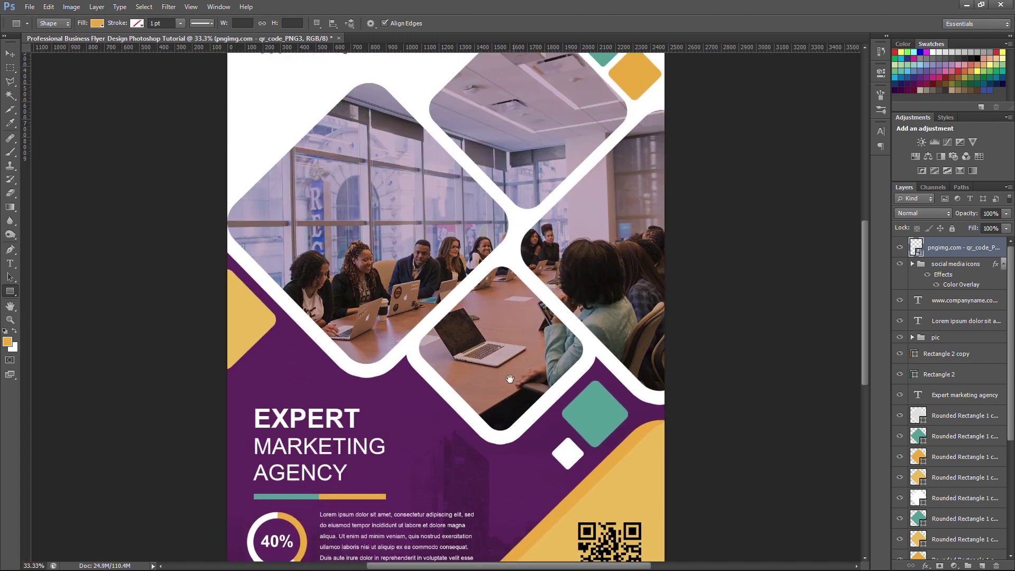
pyautogui.moveTo(512, 400); pyautogui.dragTo(510, 237)
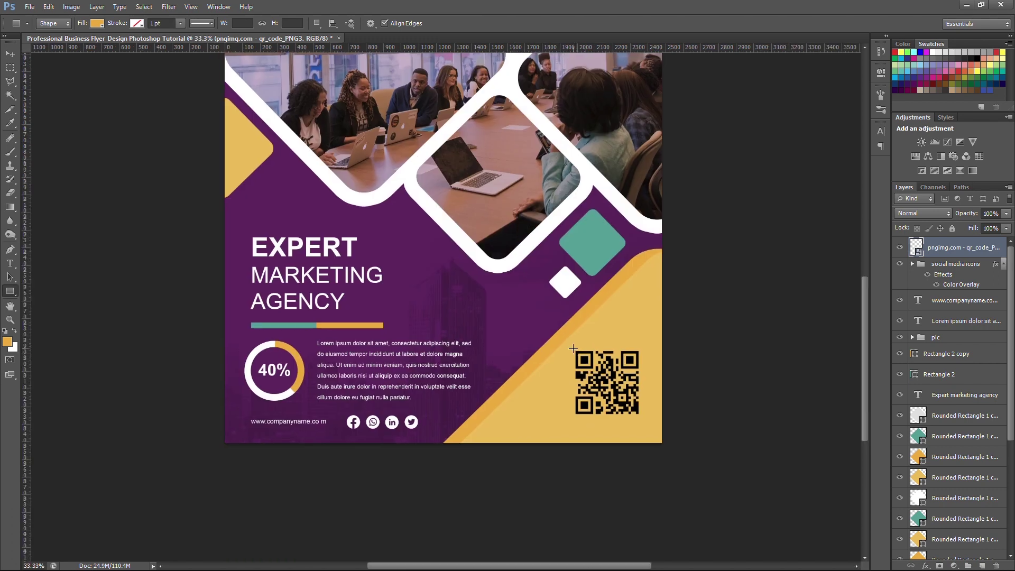
pyautogui.moveTo(572, 347)
pyautogui.mouseDown()
pyautogui.moveTo(650, 431)
pyautogui.moveTo(643, 420)
pyautogui.mouseUp()
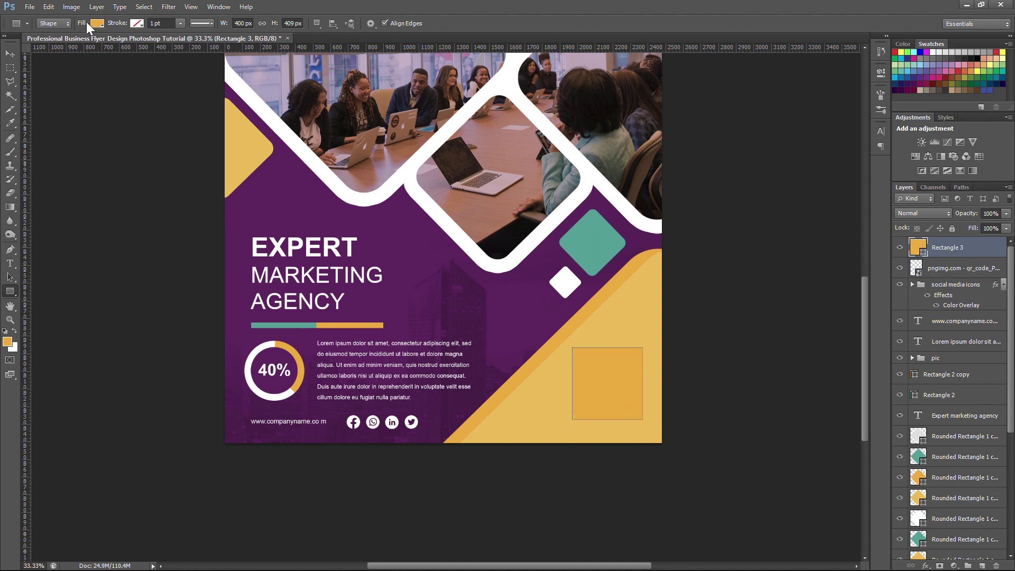
pyautogui.click(96, 23)
pyautogui.click(54, 74)
pyautogui.click(9, 53)
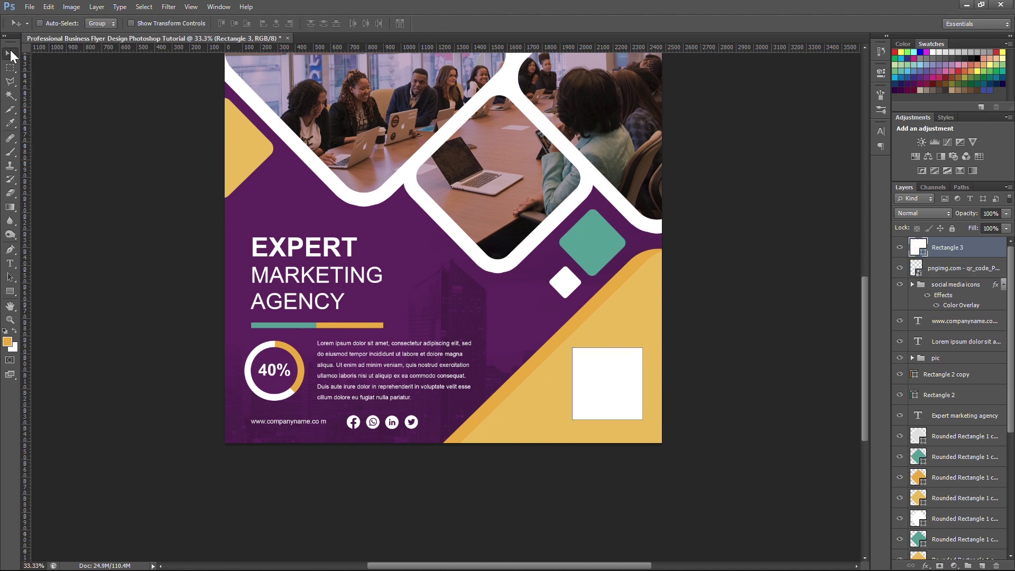
# - Move the white rectangle's layer below the QR code layer to serve as its backing
pyautogui.moveTo(948, 249); pyautogui.dragTo(952, 281)
pyautogui.click(1002, 287)
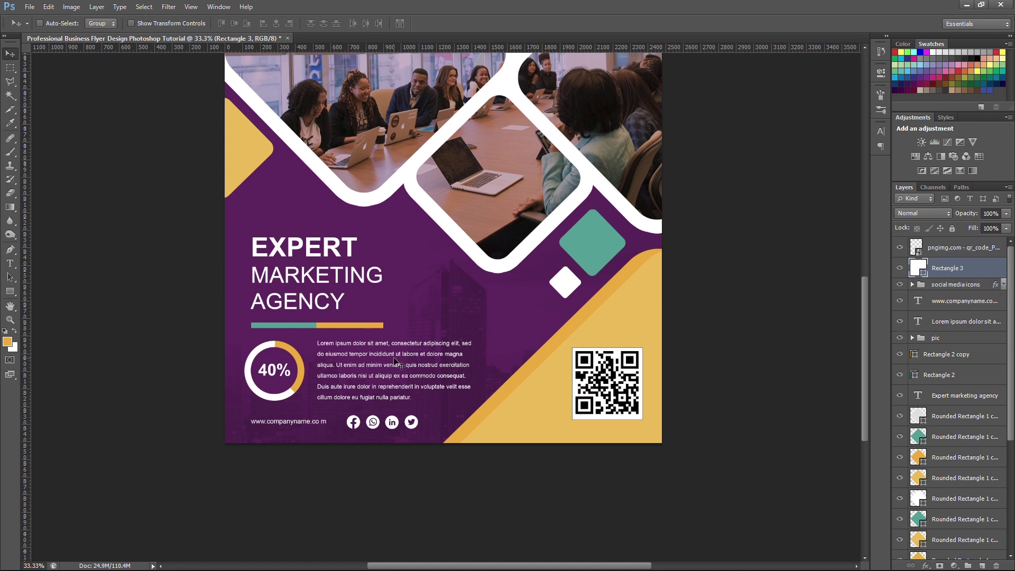
pyautogui.hotkey('ctrl', '-')
pyautogui.hotkey('ctrl', '-')
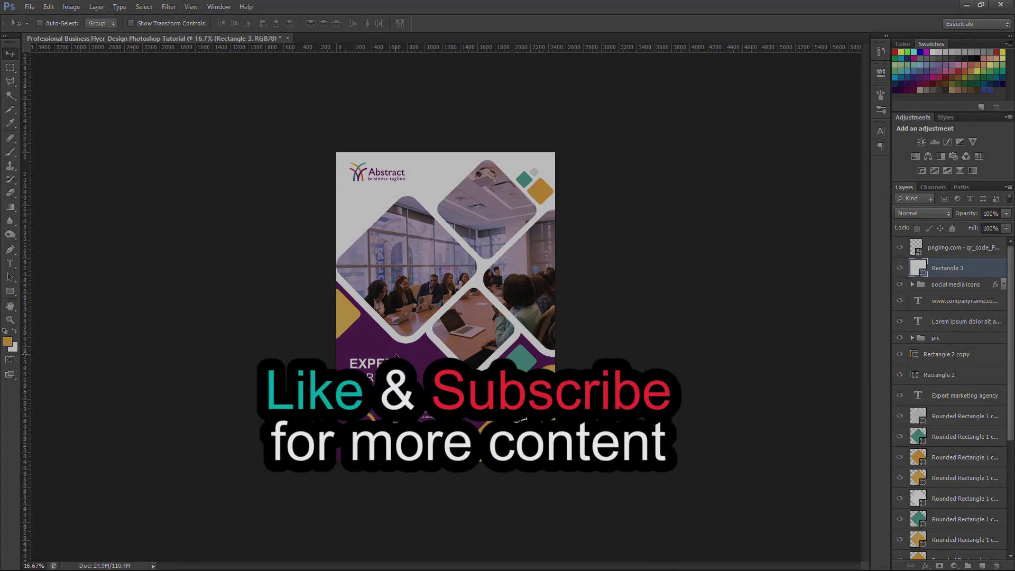